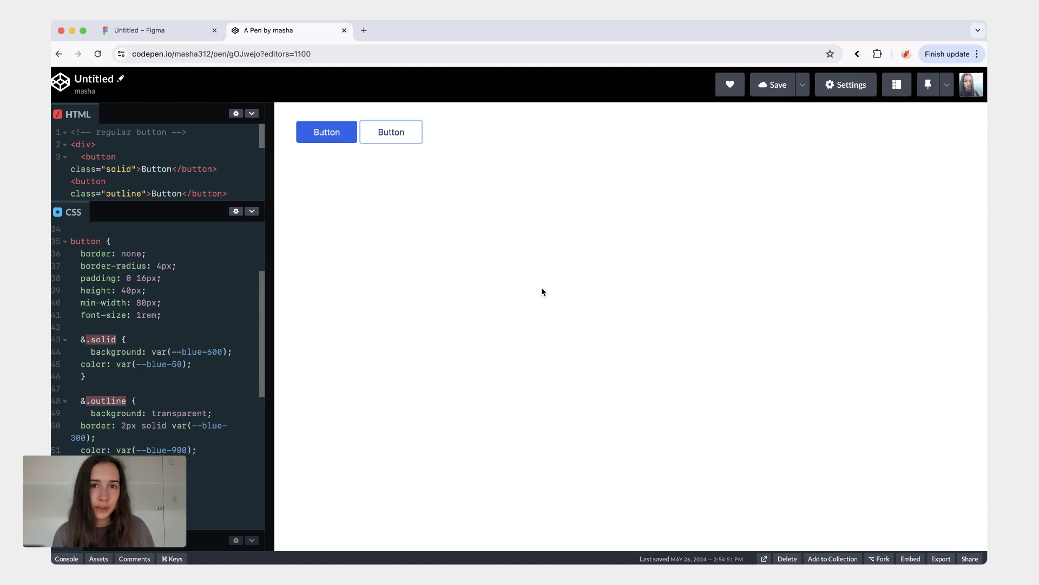
- Compare the primary and secondary button designs in Figma, then return to the CodePen pen
{"action": "left_click", "coordinate": [124, 32]}
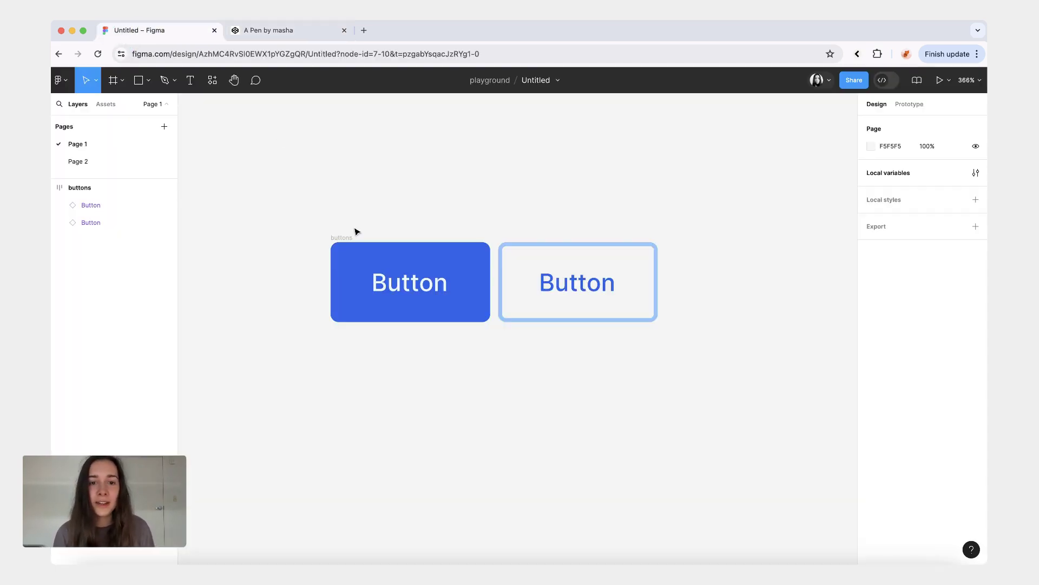
{"action": "left_click", "coordinate": [361, 248]}
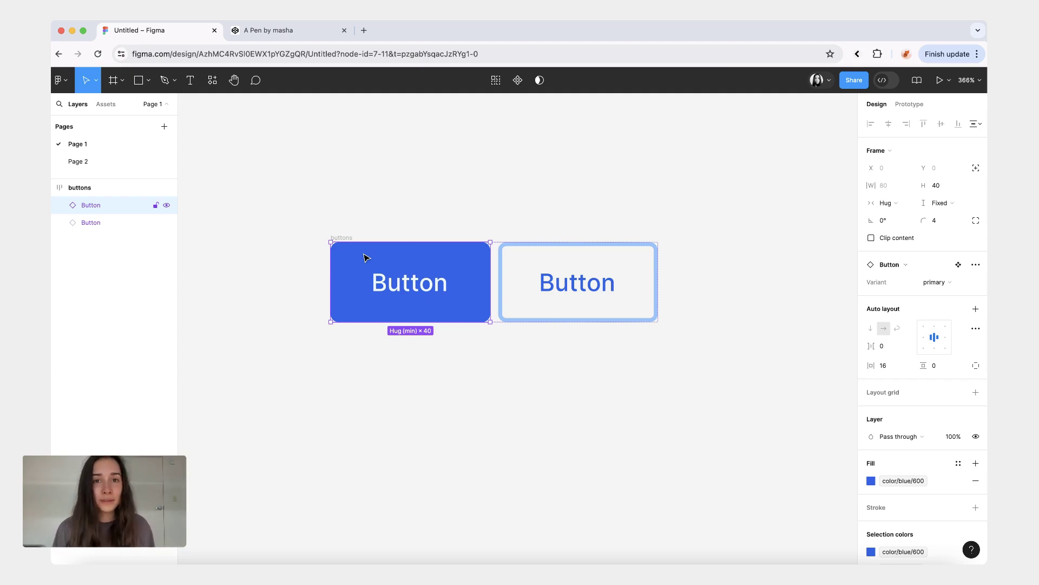
{"action": "key", "text": "Tab"}
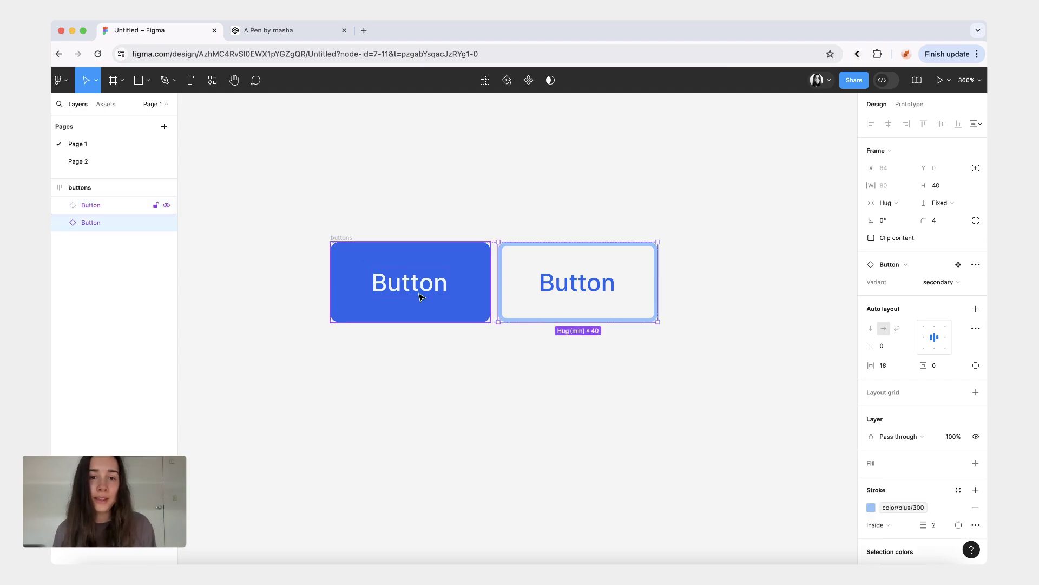
{"action": "left_click", "coordinate": [418, 288]}
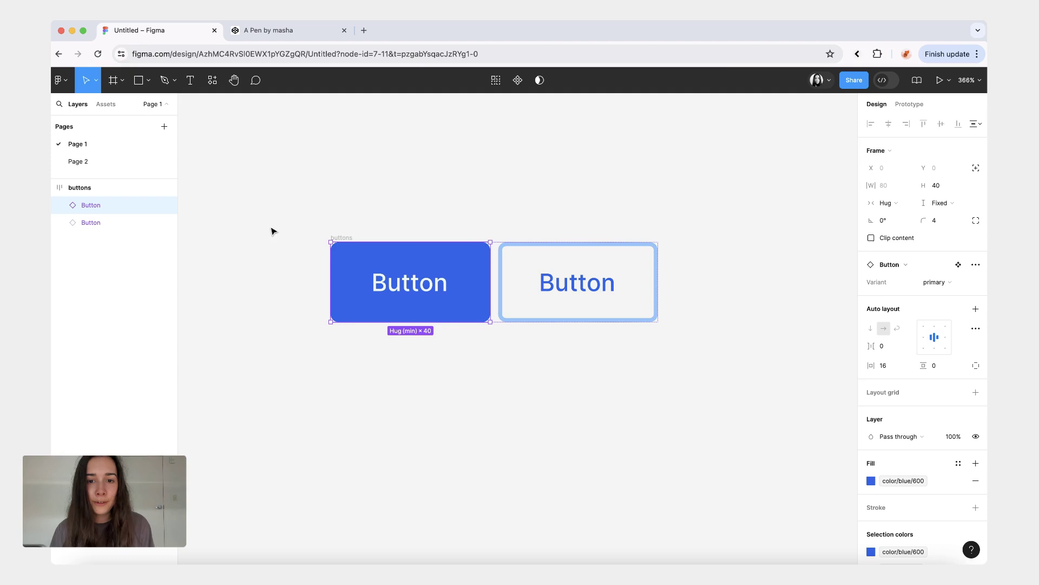
{"action": "scroll", "coordinate": [910, 407], "scroll_direction": "down", "scroll_amount": 2}
{"action": "left_click", "coordinate": [610, 298]}
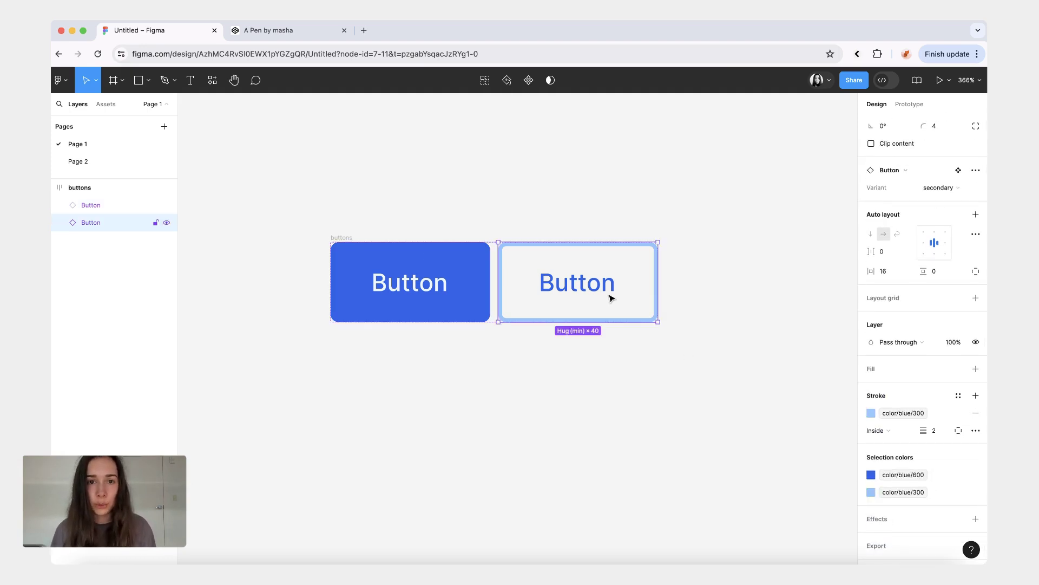
{"action": "key", "text": "ctrl+Tab"}
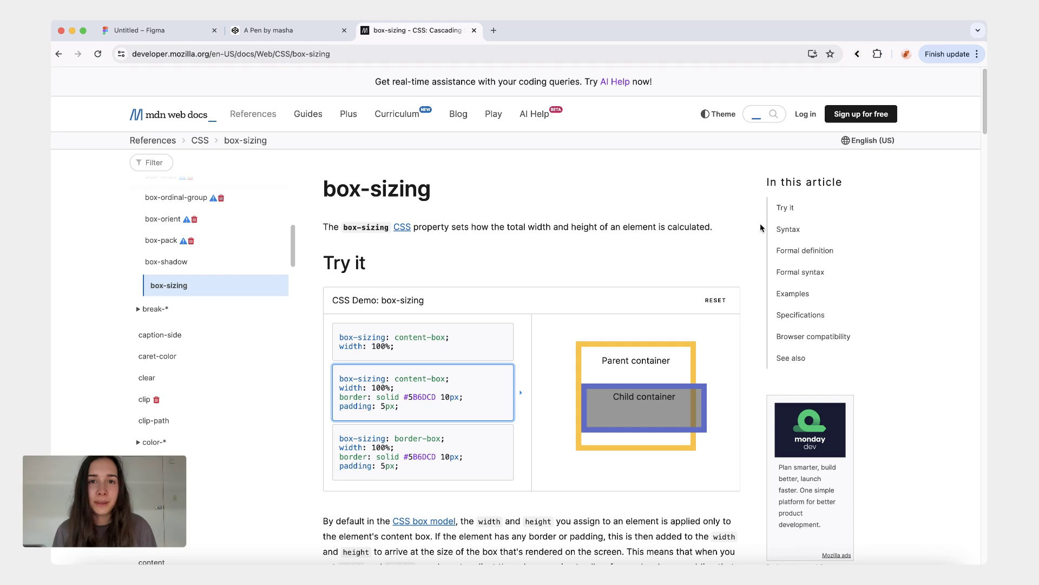
{"action": "scroll", "coordinate": [520, 165], "scroll_direction": "down", "scroll_amount": 2}
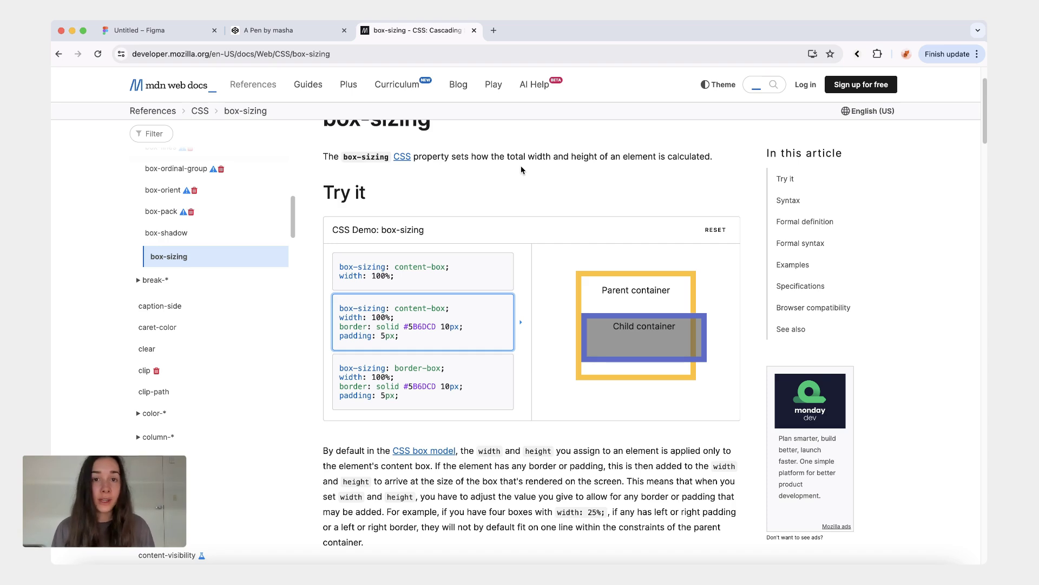
- Show the full-width and bordered, padded content-box MDN demos, highlighting their width: 100% values
{"action": "left_click", "coordinate": [464, 272]}
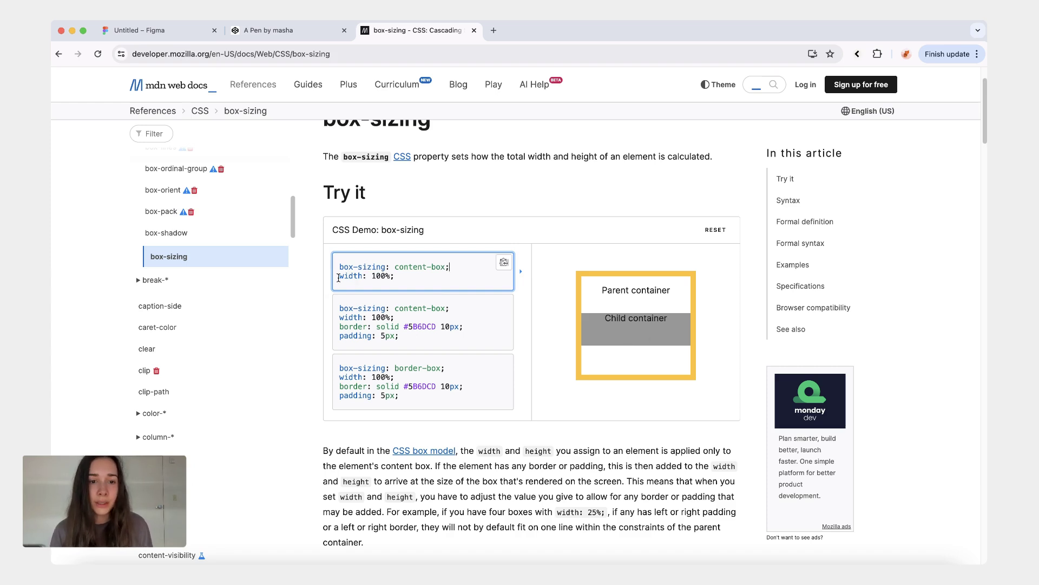
{"action": "triple_click", "coordinate": [370, 276]}
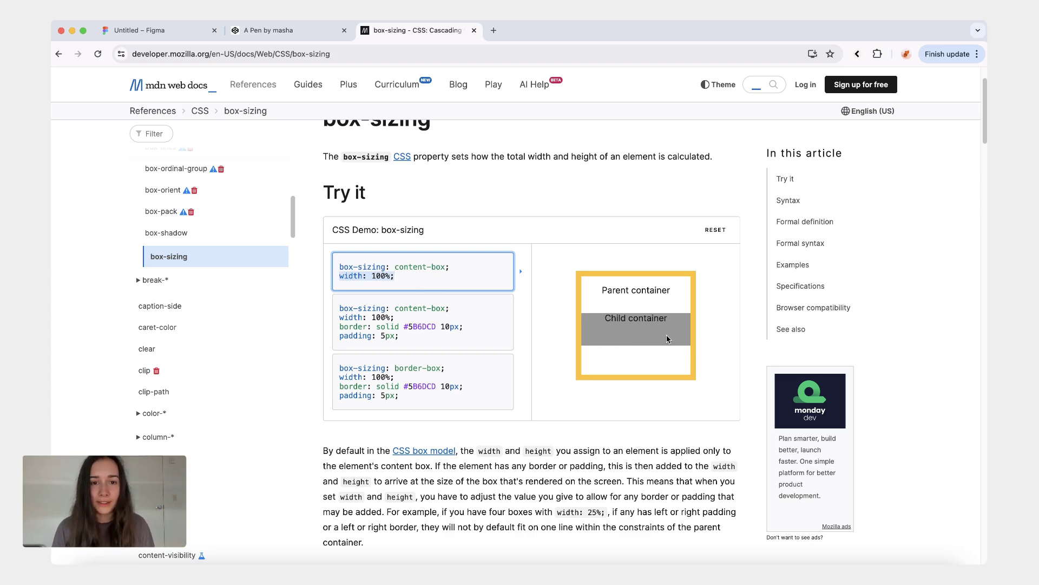
{"action": "left_click", "coordinate": [443, 326]}
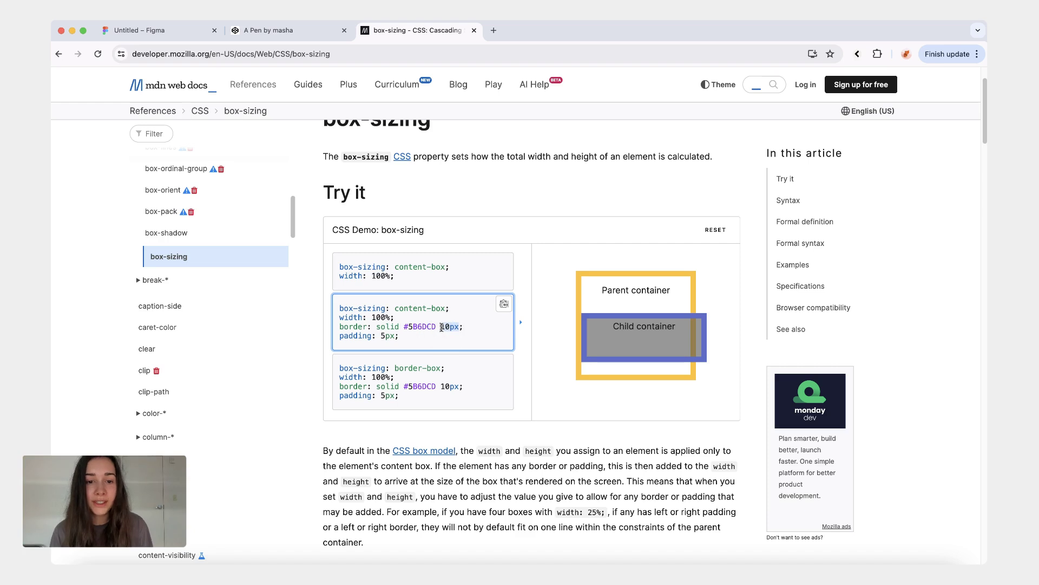
{"action": "left_click", "coordinate": [372, 316]}
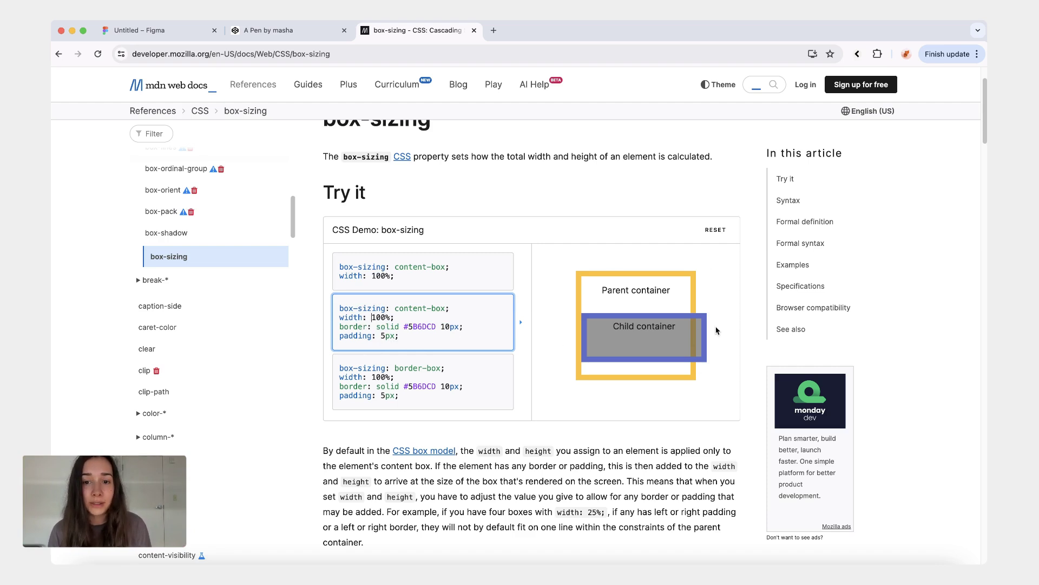
- Highlight the second example's box-sizing property and its 10px border width
{"action": "left_click", "coordinate": [456, 304]}
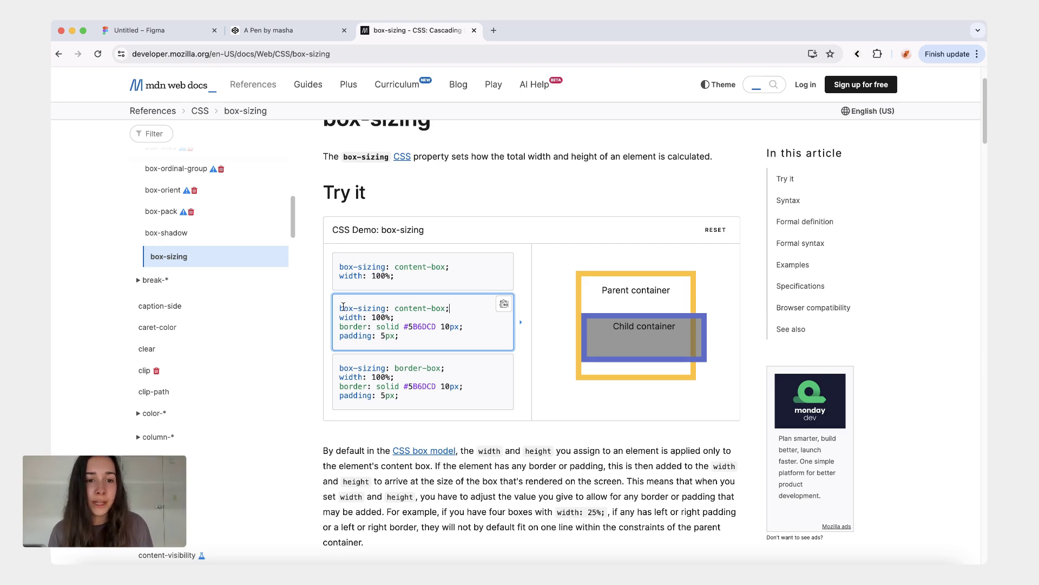
{"action": "left_click_drag", "start_coordinate": [339, 308], "coordinate": [388, 308]}
{"action": "left_click", "coordinate": [386, 309]}
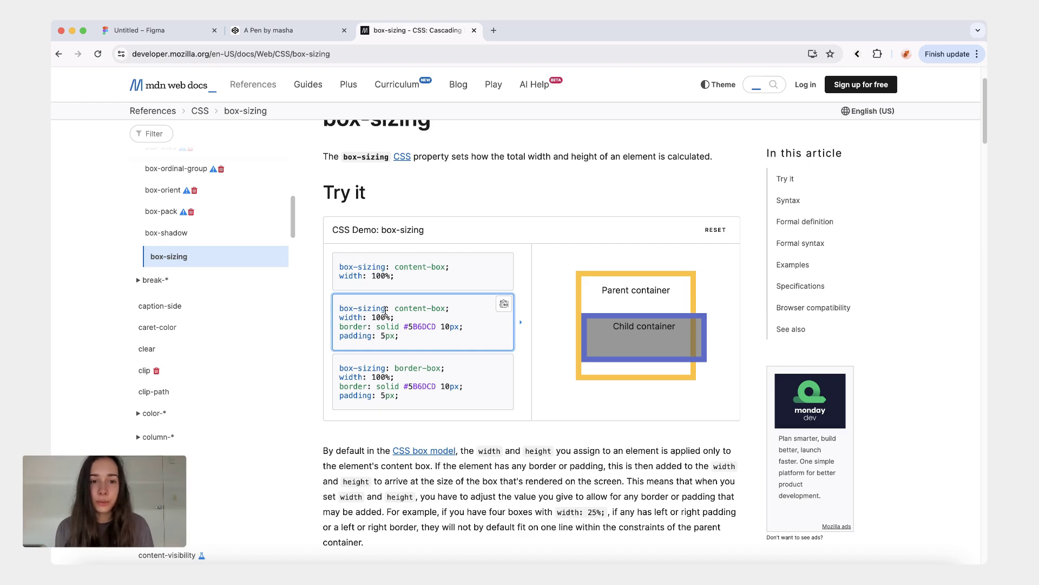
{"action": "double_click", "coordinate": [449, 326]}
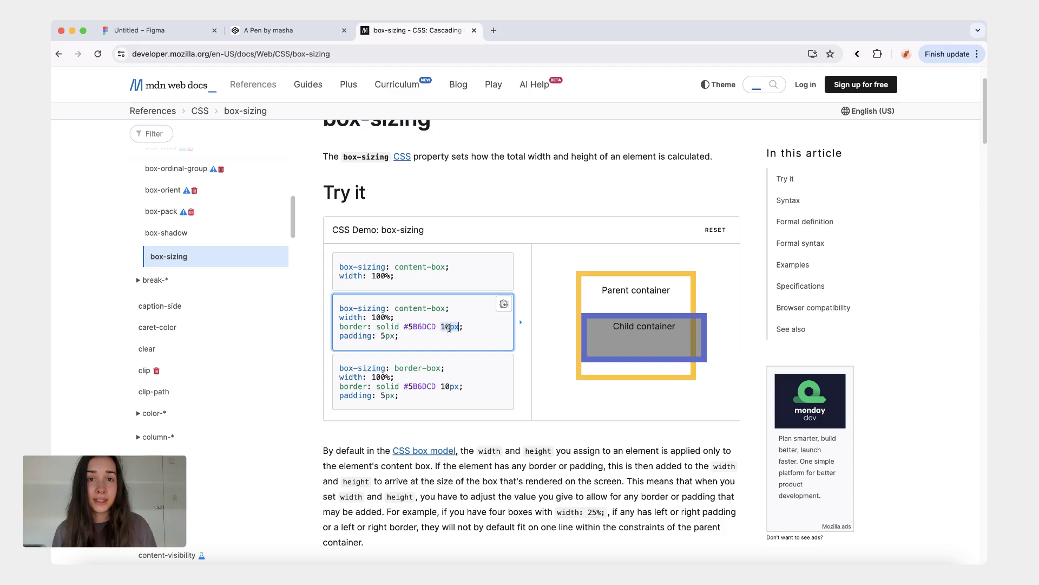
{"action": "left_click", "coordinate": [447, 326]}
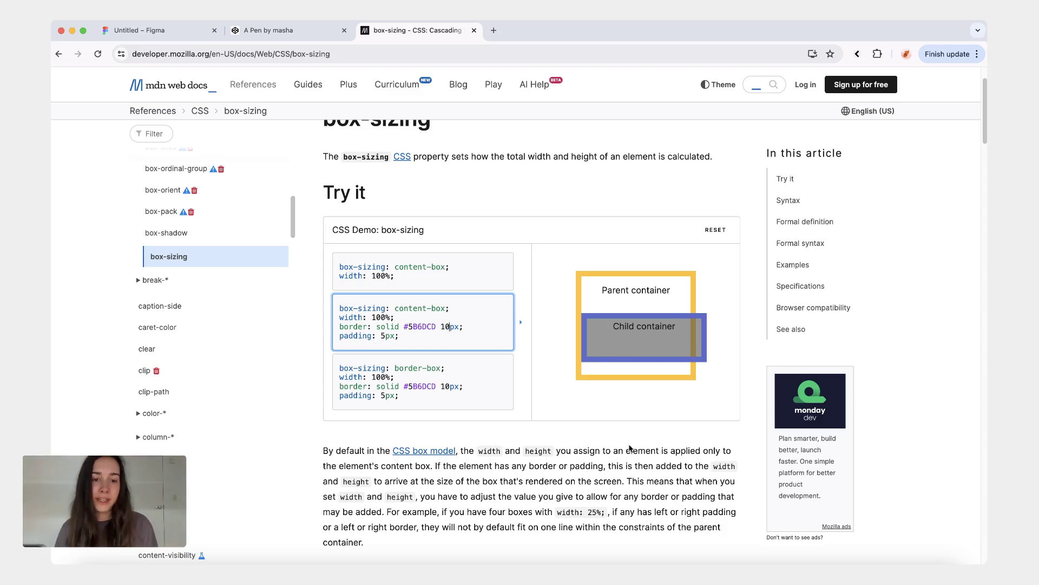
- Compare the border-box demo with the bordered content-box example, then go to the blank pen
{"action": "left_click", "coordinate": [453, 375]}
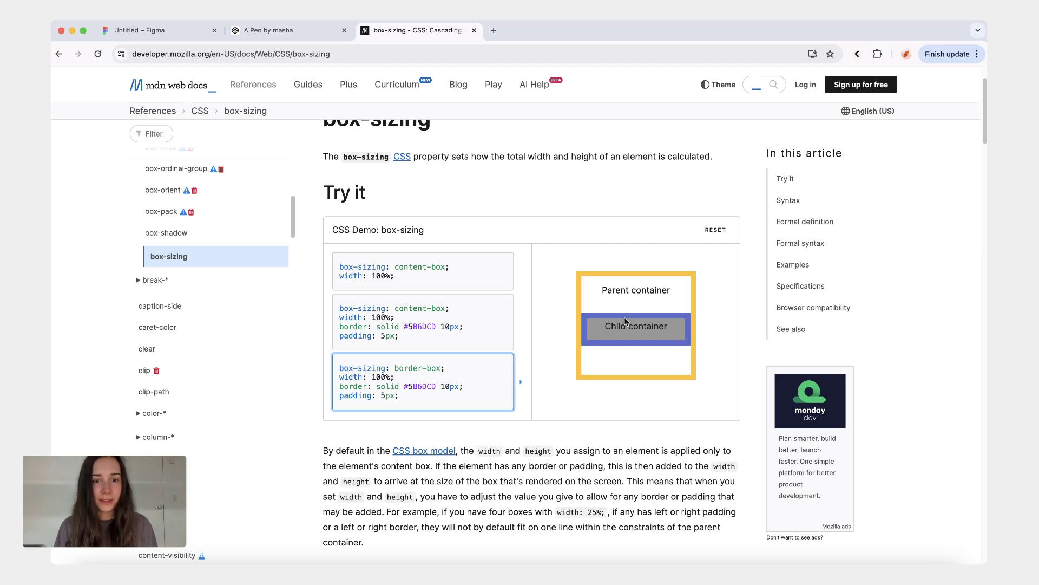
{"action": "left_click", "coordinate": [970, 329]}
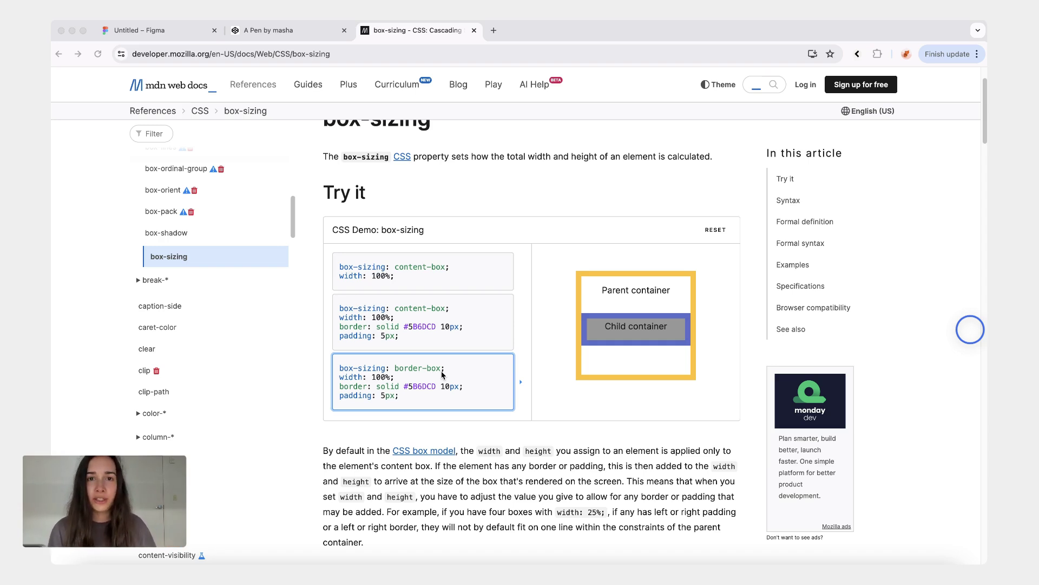
{"action": "left_click", "coordinate": [425, 311]}
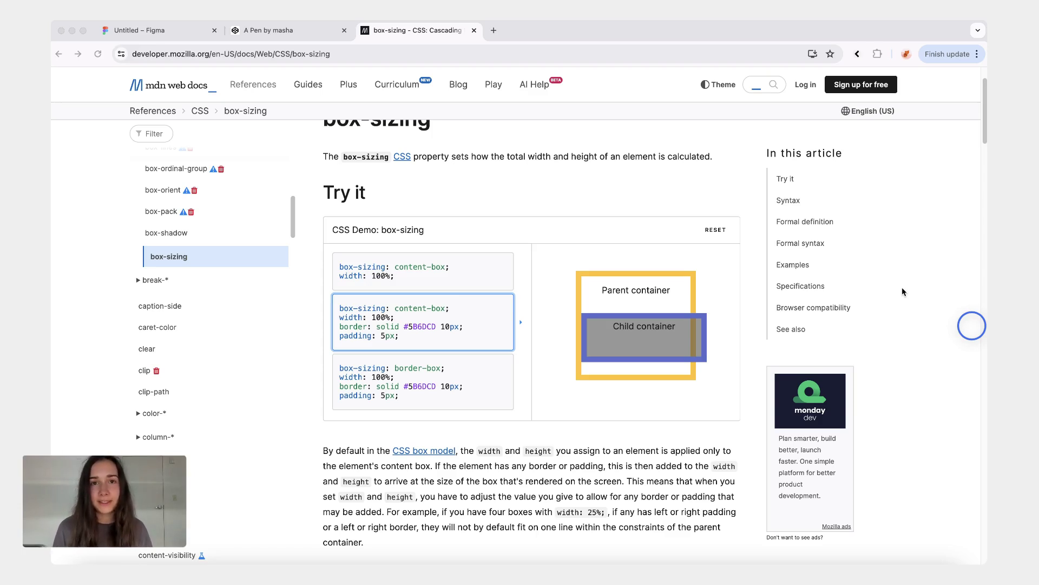
{"action": "key", "text": "ctrl+shift+Tab"}
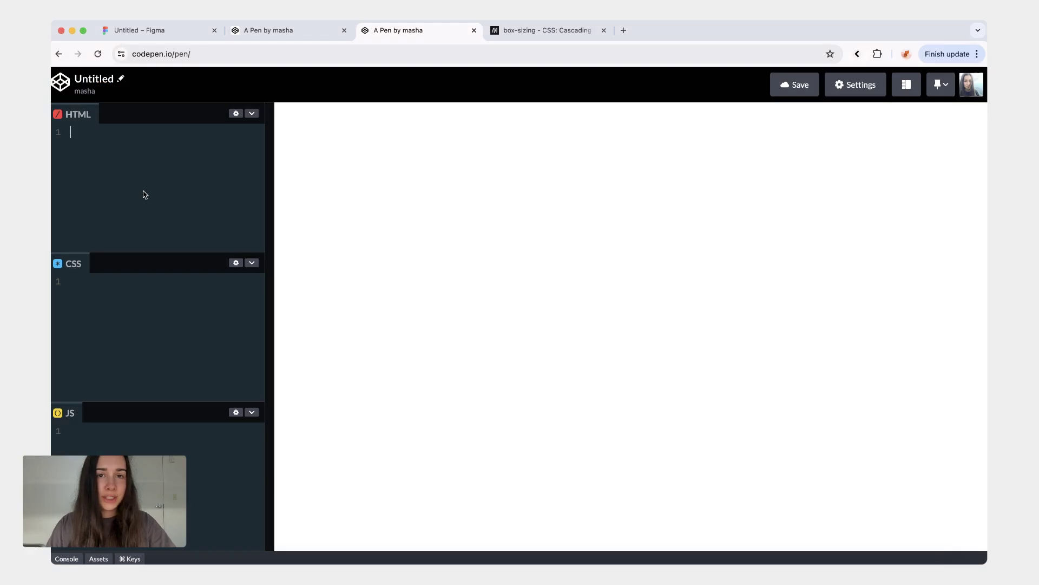
{"action": "type", "text": "<button>Bu"}
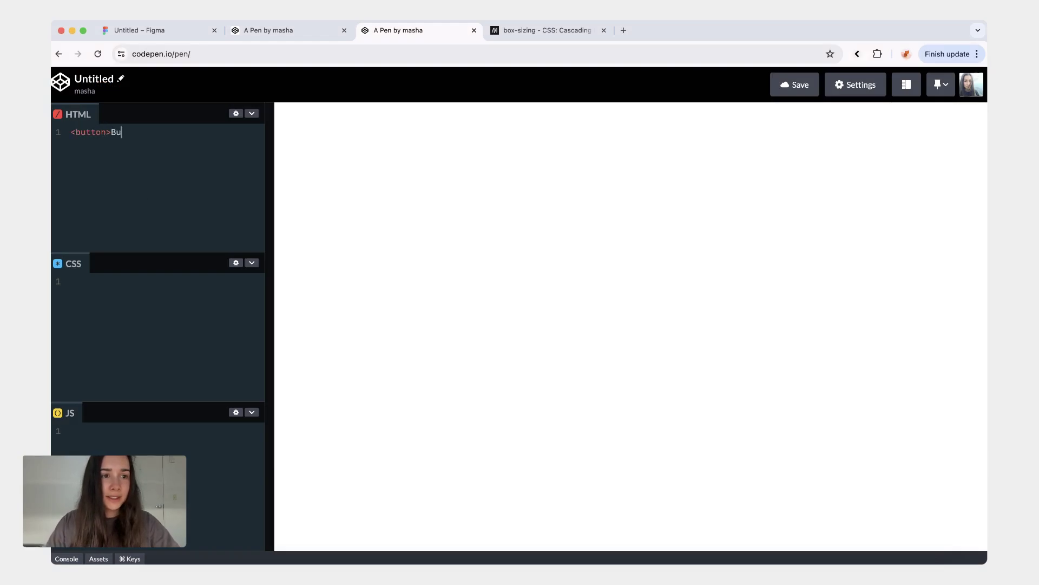
{"action": "type", "text": "tton</button>"}
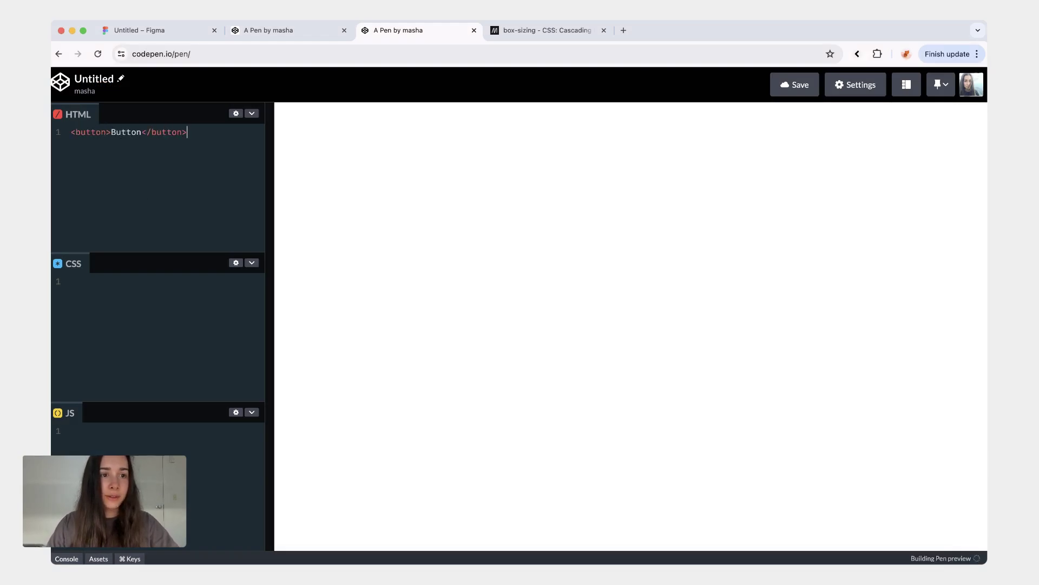
- Start a new line in the new pen's HTML for the link
{"action": "key", "text": "Return"}
{"action": "type", "text": "<a hre"}
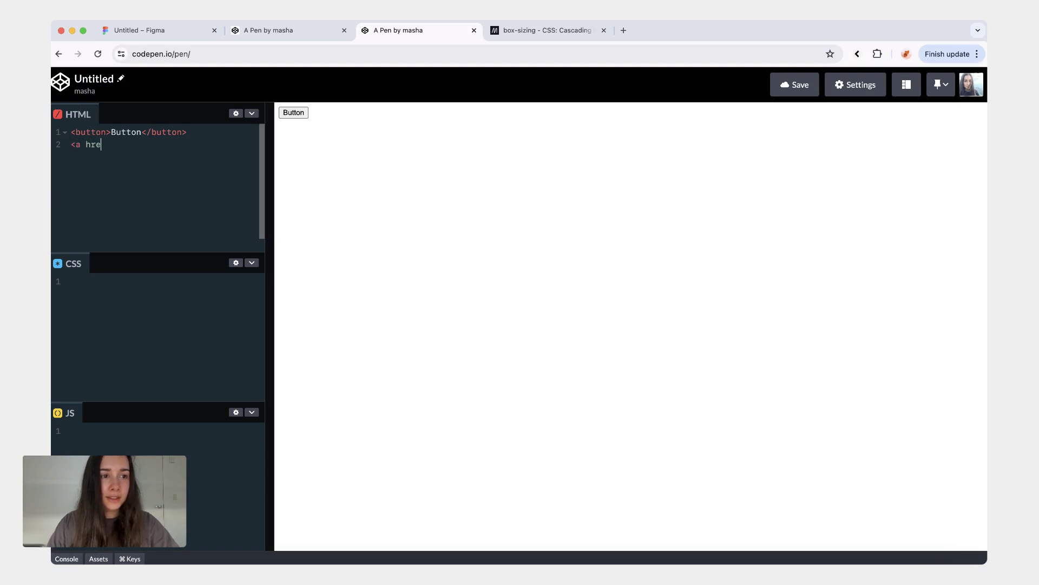
{"action": "type", "text": "f=\"#"}
{"action": "type", "text": "\">Link</a>"}
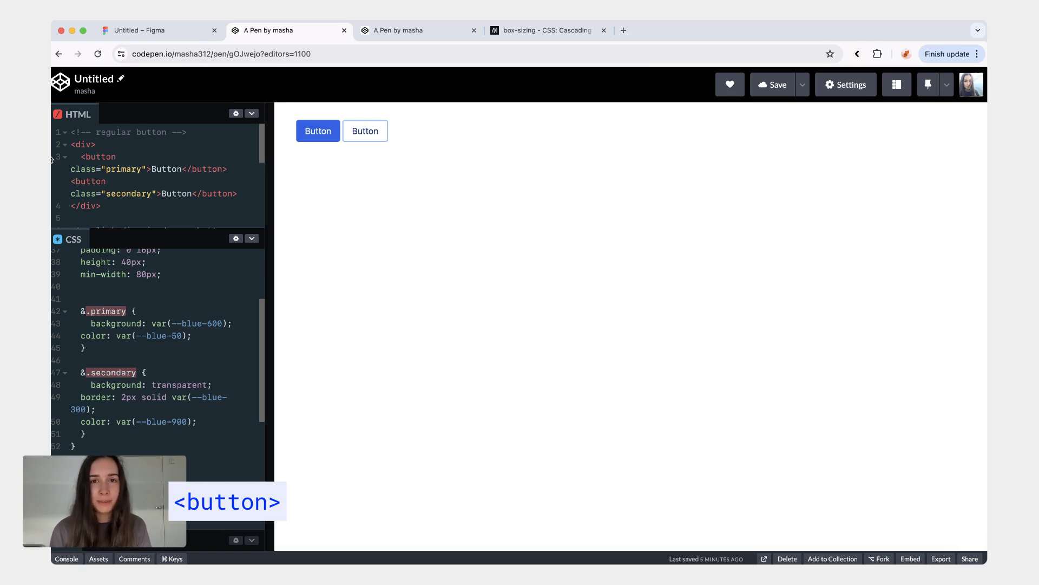
{"action": "mouse_move", "coordinate": [422, 322]}
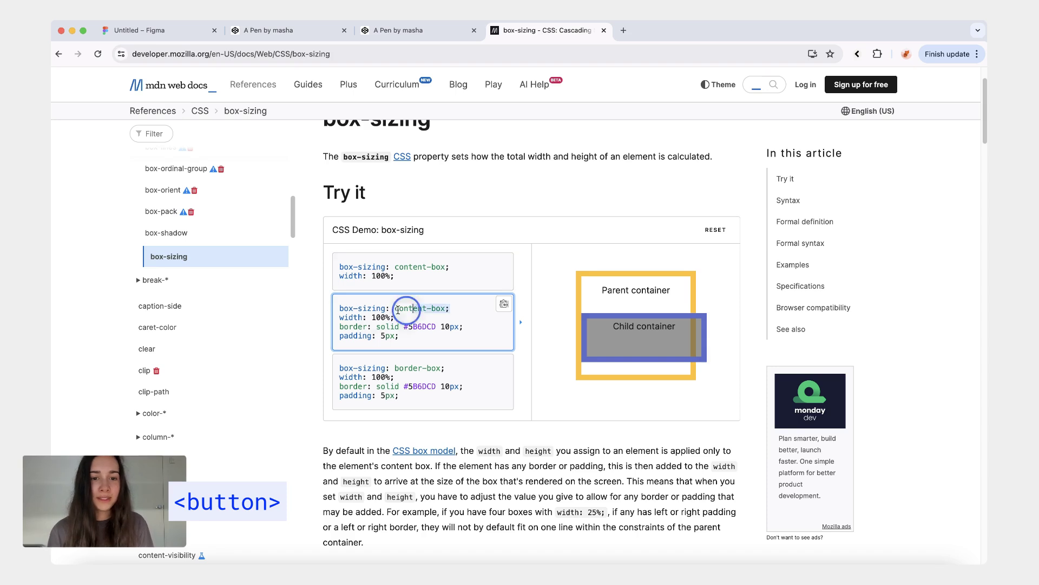
{"action": "left_click_drag", "start_coordinate": [422, 309], "coordinate": [330, 315]}
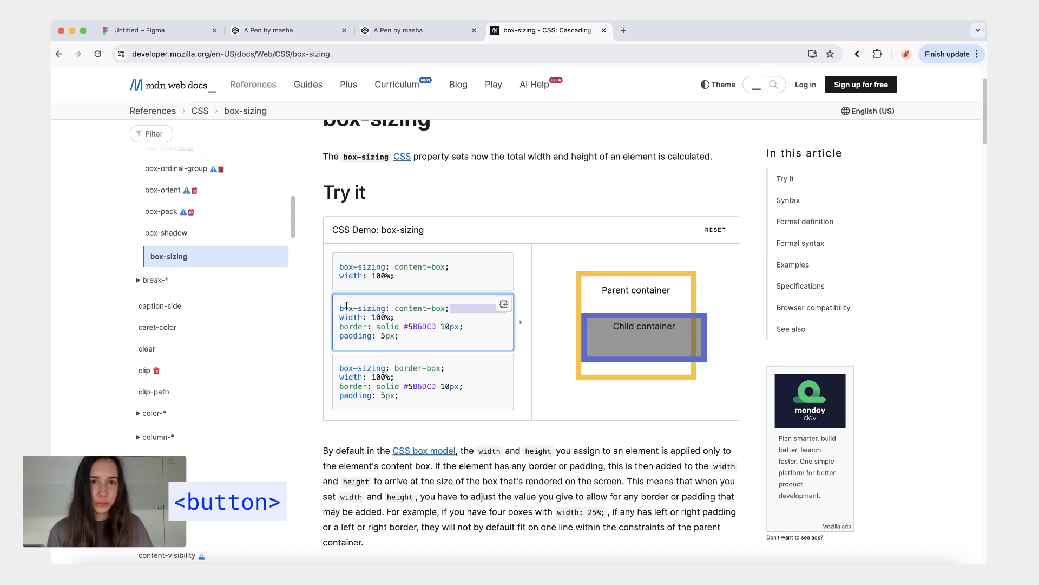
{"action": "left_click", "coordinate": [252, 34]}
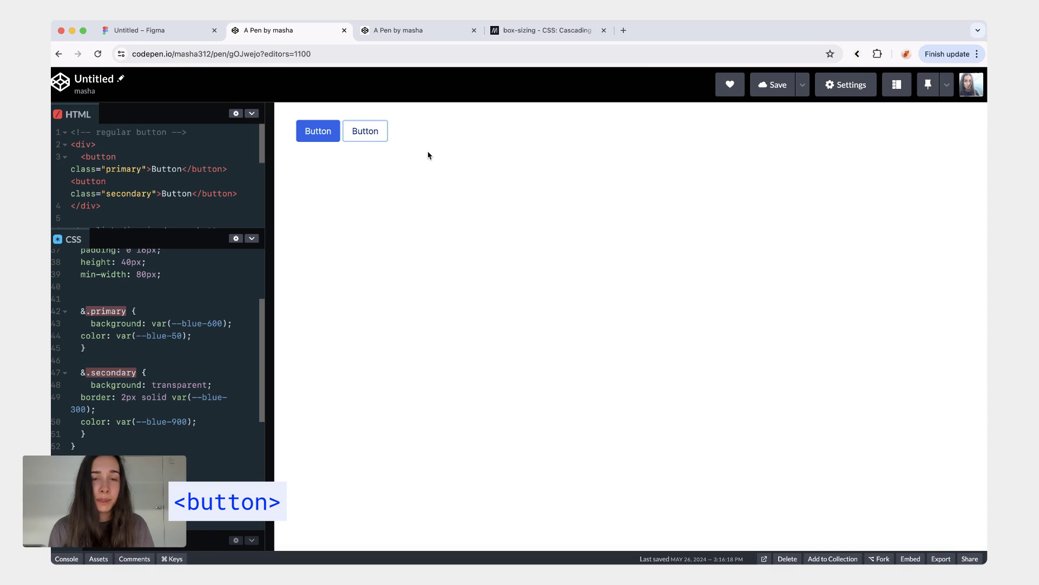
- After glancing at Figma, edit the button rule and select the button and universal selectors
{"action": "left_click", "coordinate": [132, 34]}
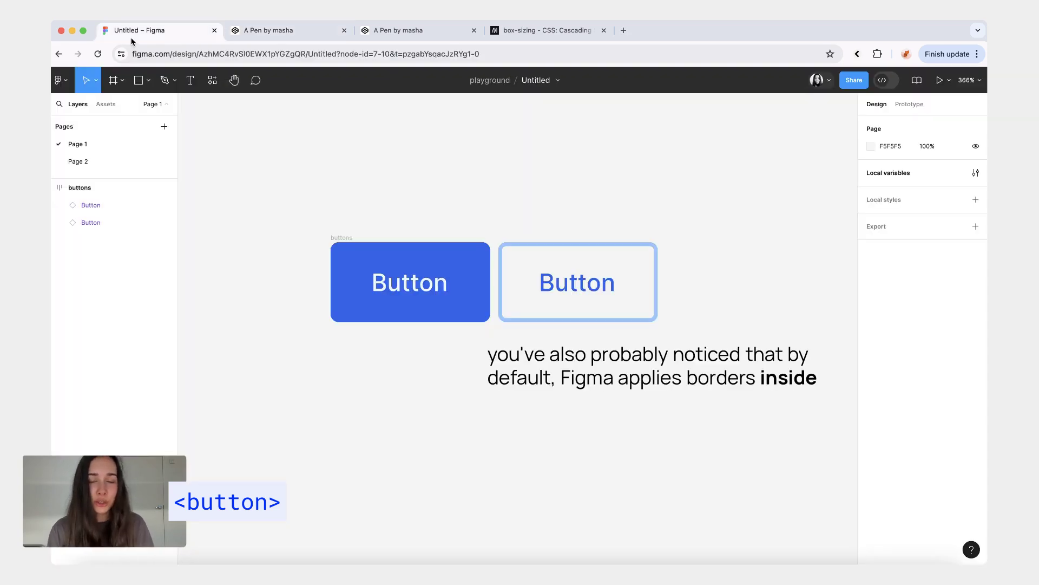
{"action": "key", "text": "ctrl+Tab"}
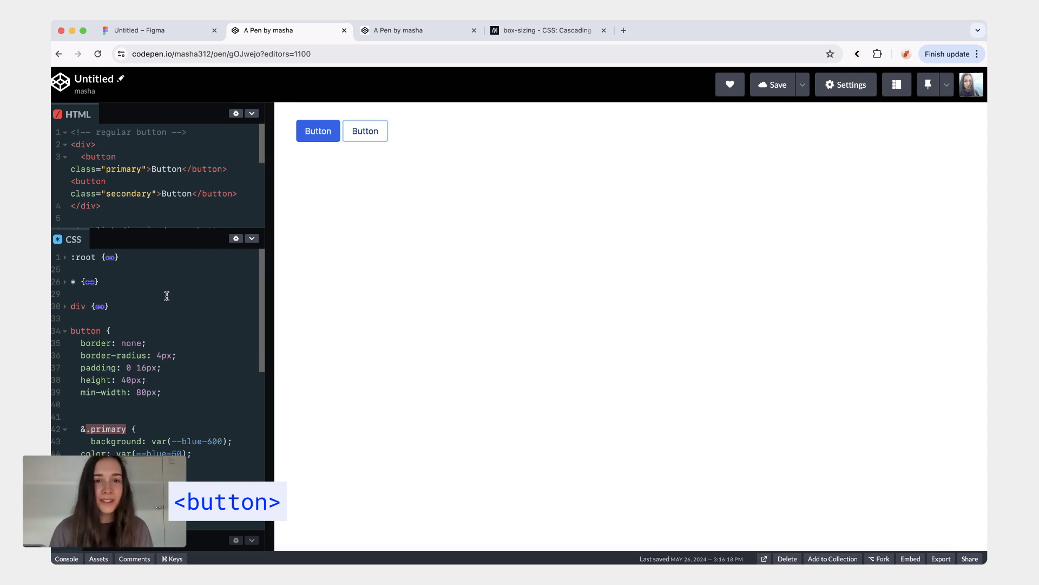
{"action": "key", "text": "Return"}
{"action": "type", "text": "box-sizing: "}
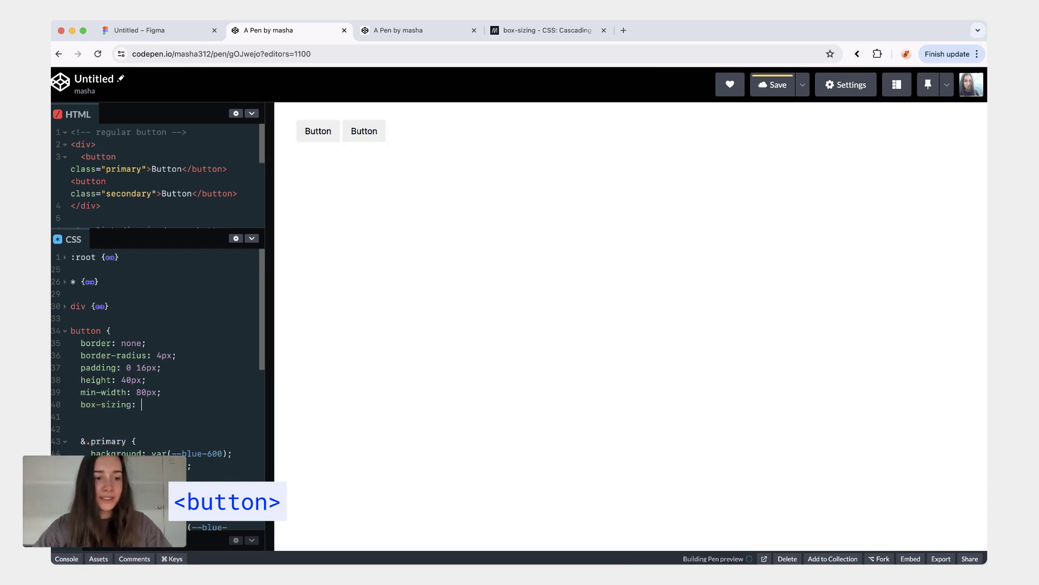
{"action": "type", "text": "content-box;"}
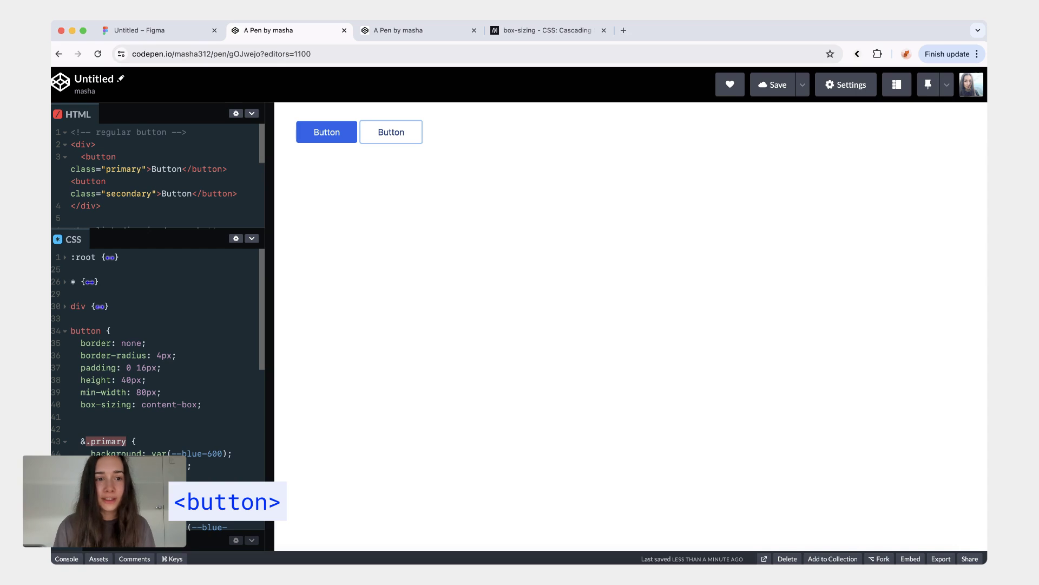
{"action": "double_click", "coordinate": [86, 331]}
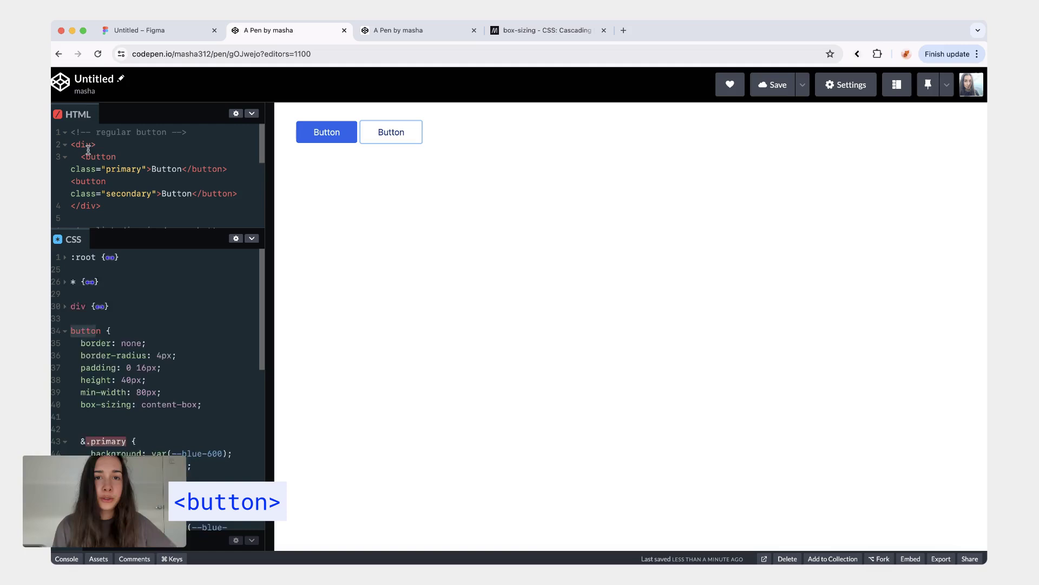
{"action": "left_click", "coordinate": [78, 283]}
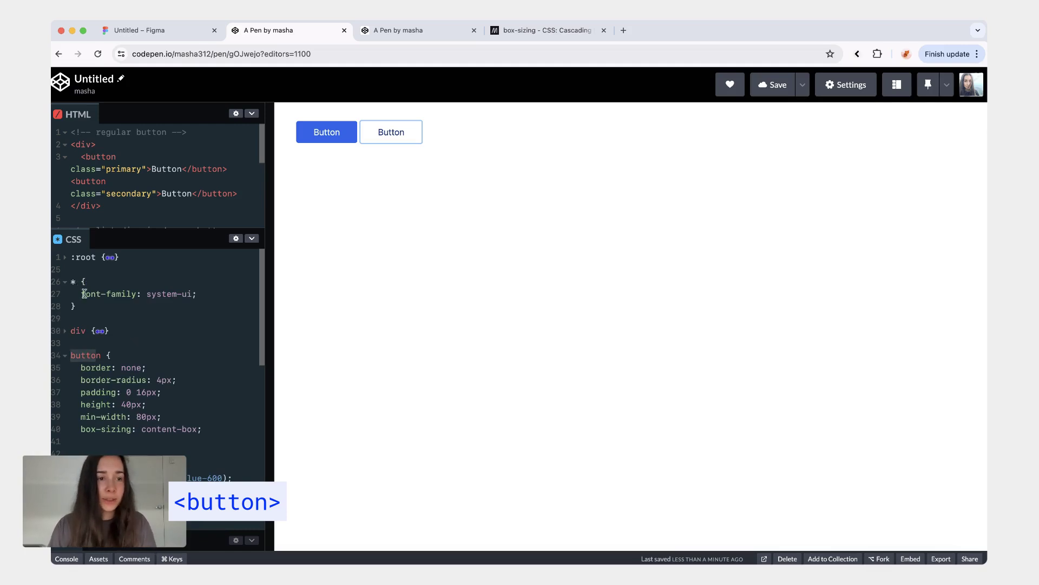
{"action": "double_click", "coordinate": [73, 282]}
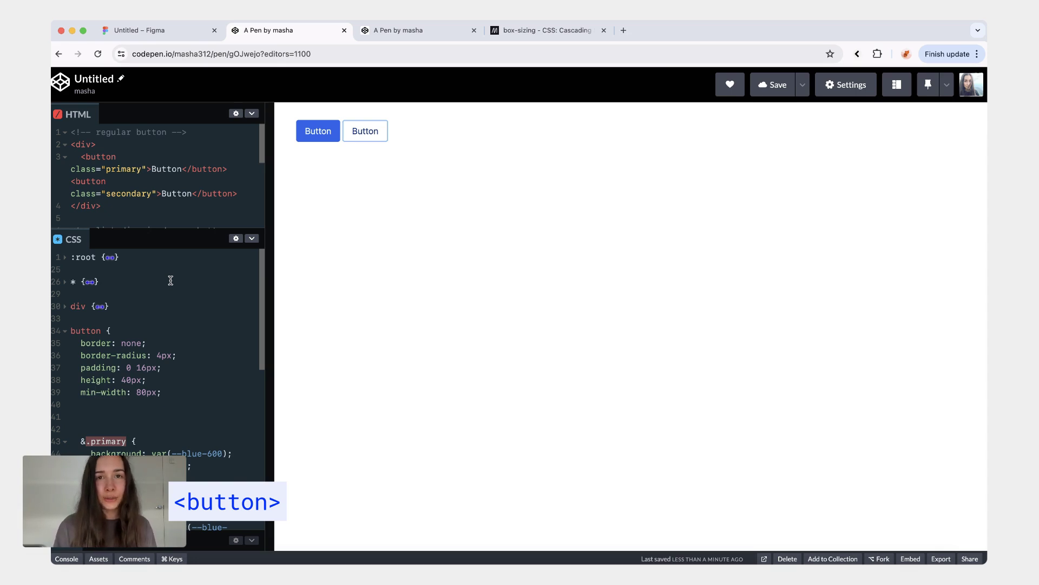
- Comment out the button's min-width and height so 8px 16px padding sizes the preview buttons
{"action": "key", "text": "super+slash"}
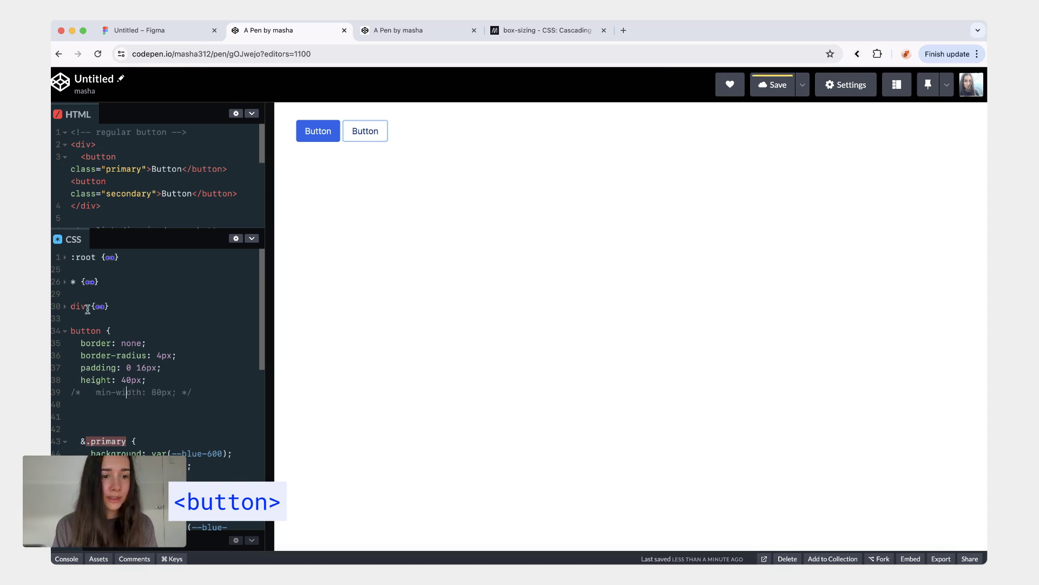
{"action": "left_click", "coordinate": [102, 380]}
{"action": "key", "text": "super+slash"}
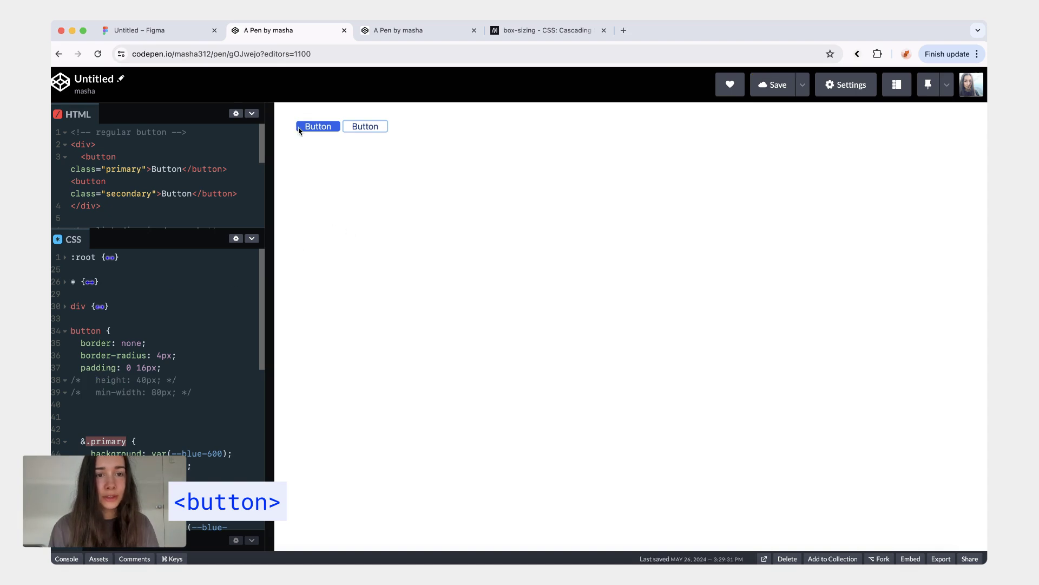
{"action": "left_click", "coordinate": [299, 130]}
{"action": "left_click", "coordinate": [331, 128]}
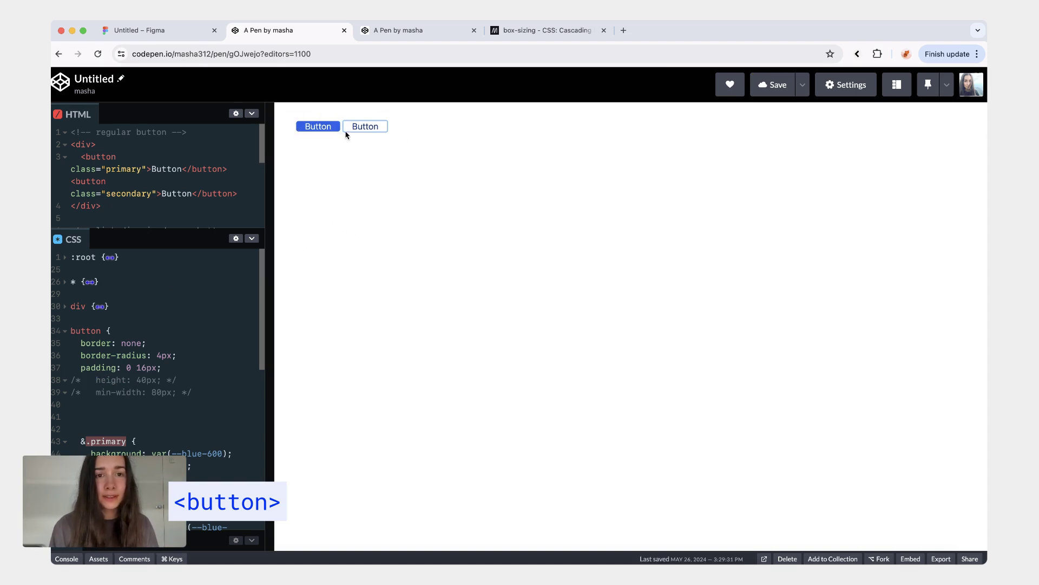
{"action": "left_click", "coordinate": [388, 130]}
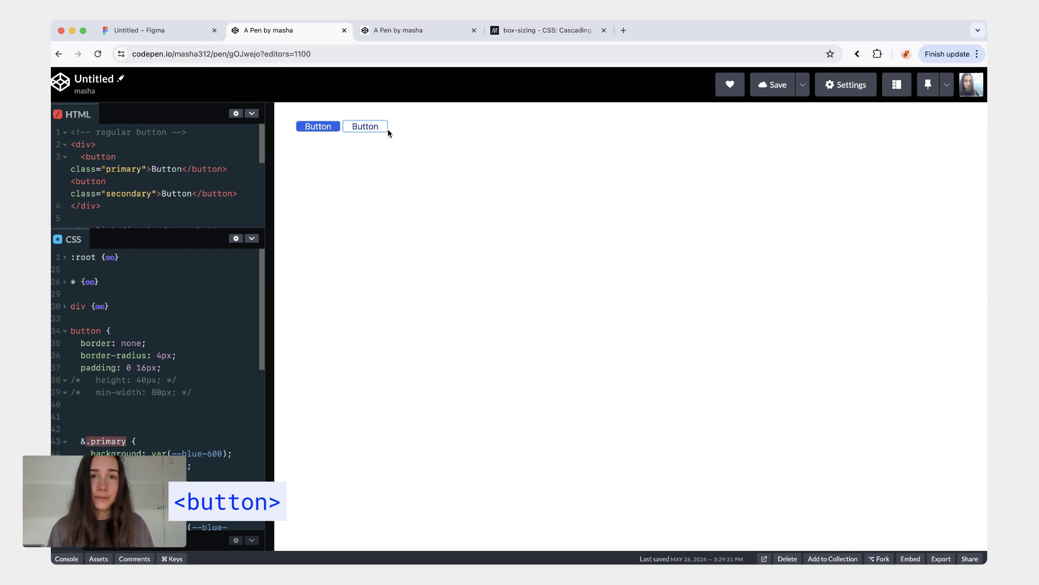
{"action": "type", "text": "8px"}
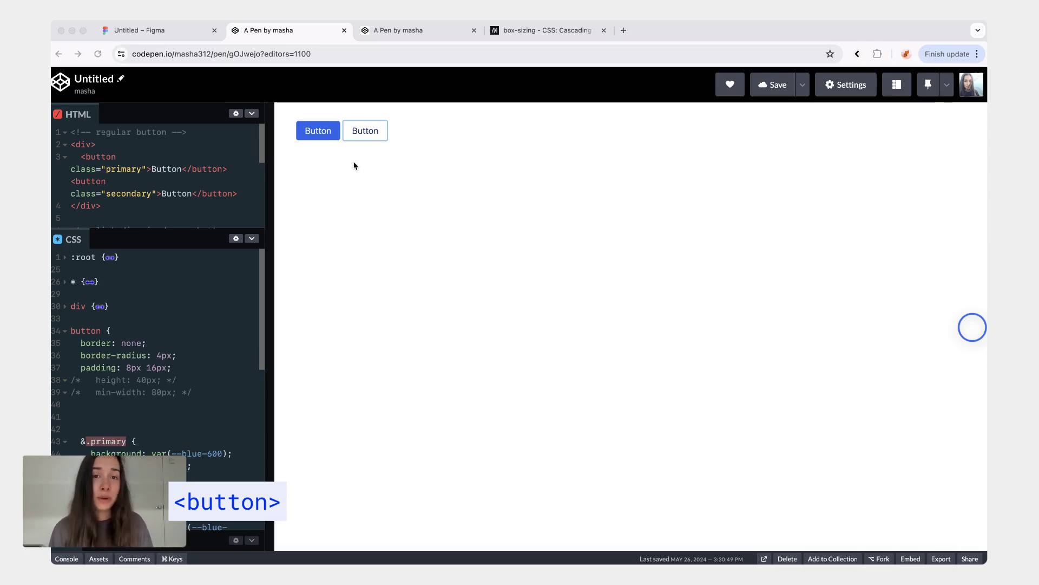
- Inspect the primary preview button in DevTools to check its default box-sizing value
{"action": "right_click", "coordinate": [320, 128]}
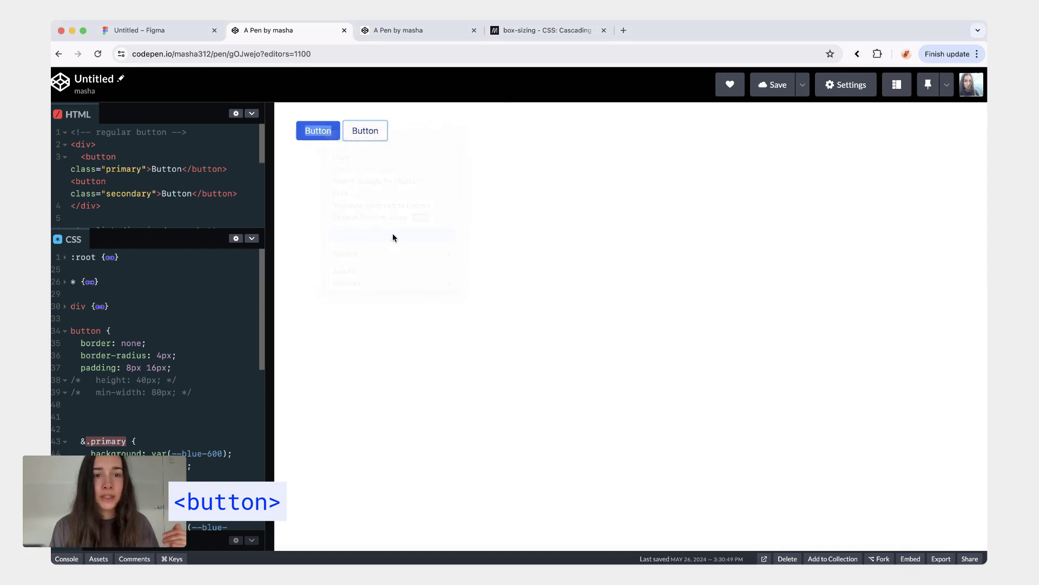
{"action": "left_click", "coordinate": [393, 233]}
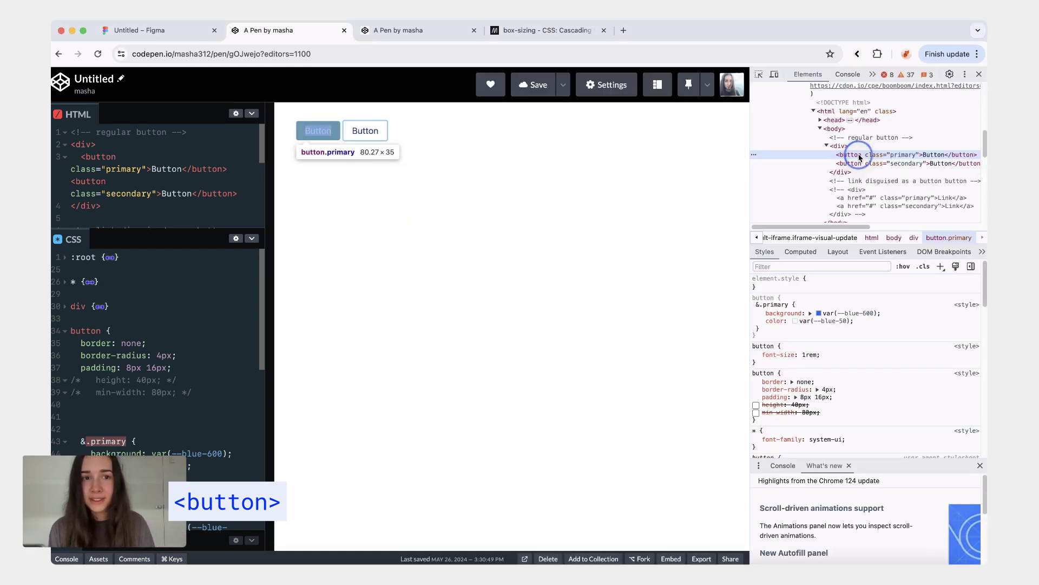
{"action": "scroll", "coordinate": [845, 384], "scroll_direction": "down", "scroll_amount": 5}
{"action": "scroll", "coordinate": [845, 386], "scroll_direction": "up", "scroll_amount": 1}
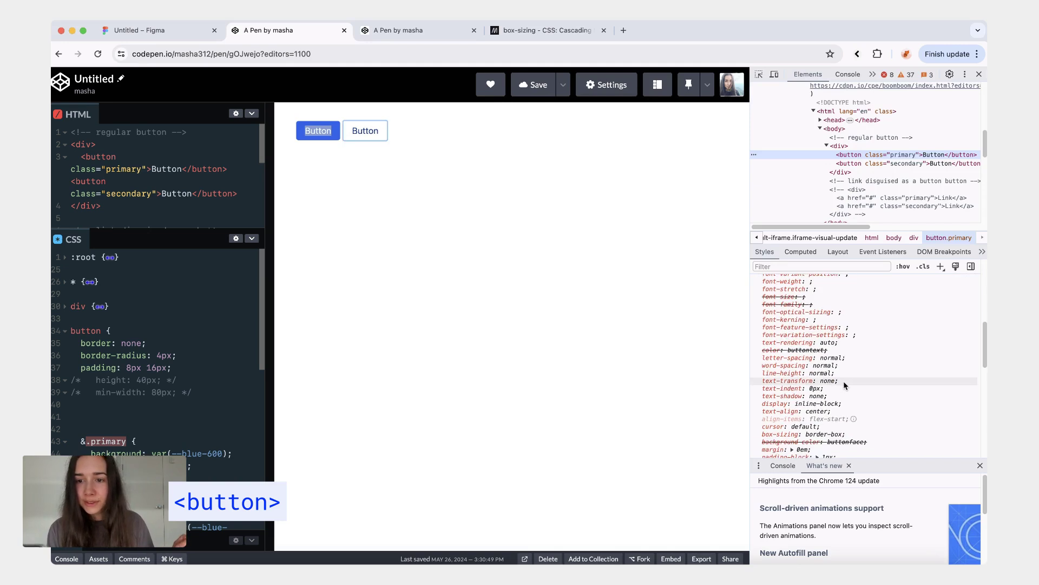
{"action": "left_click", "coordinate": [977, 288]}
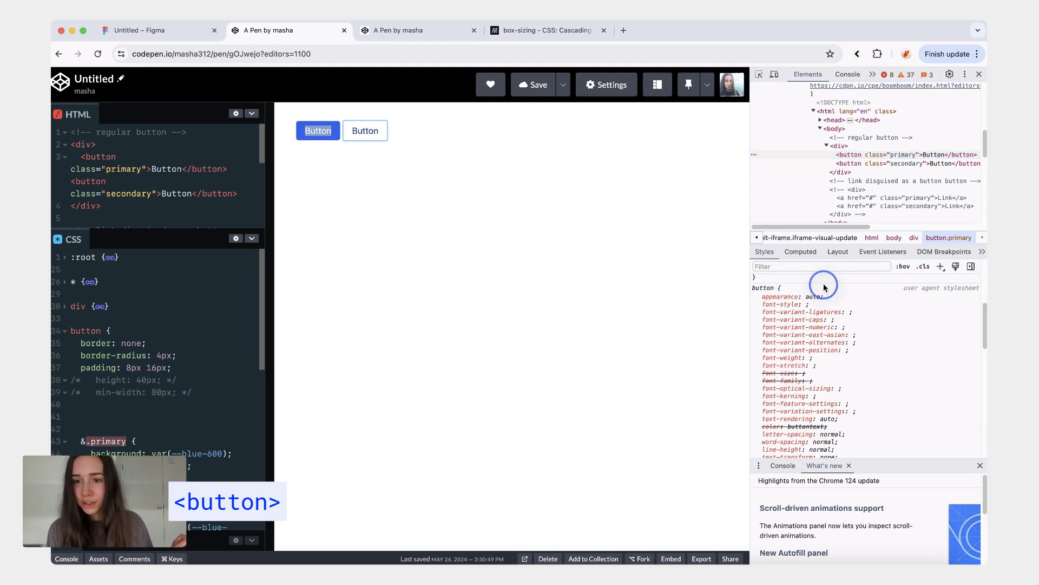
{"action": "scroll", "coordinate": [804, 358], "scroll_direction": "down", "scroll_amount": 3}
{"action": "scroll", "coordinate": [830, 354], "scroll_direction": "down", "scroll_amount": 1}
{"action": "scroll", "coordinate": [830, 354], "scroll_direction": "down", "scroll_amount": 1}
{"action": "left_click", "coordinate": [763, 352]}
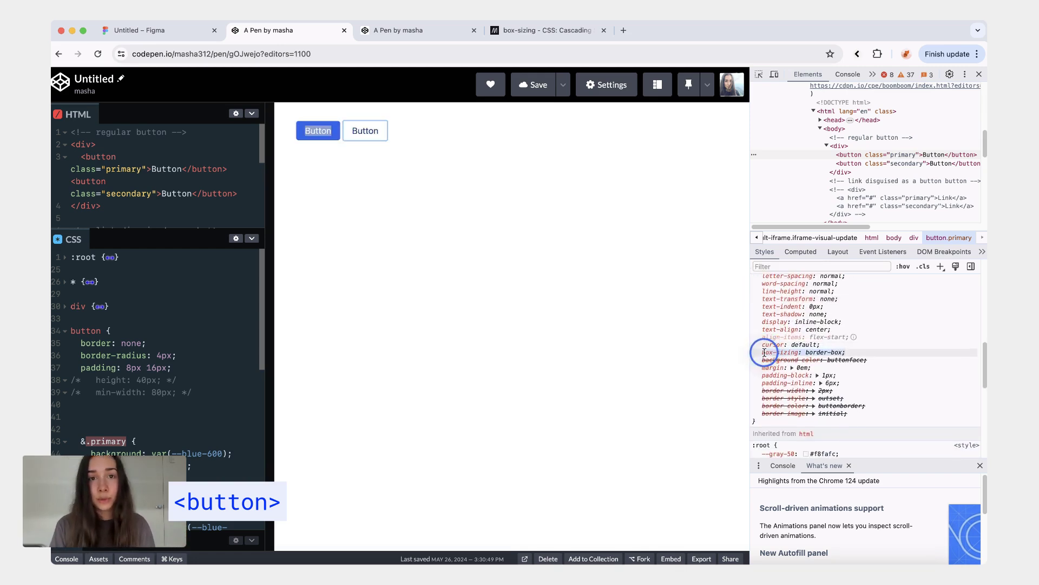
{"action": "scroll", "coordinate": [831, 356], "scroll_direction": "up", "scroll_amount": 3}
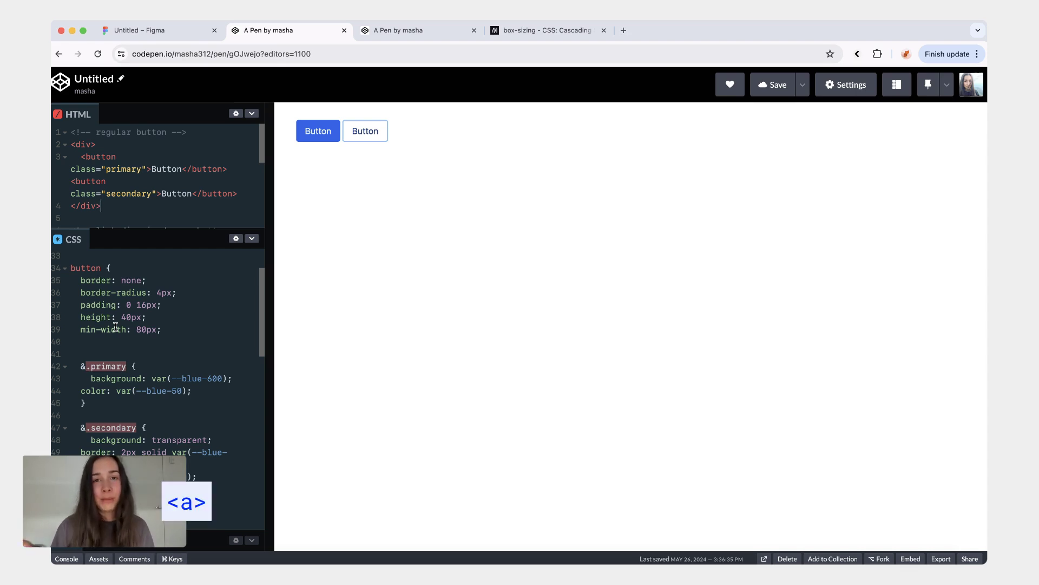
- Comment out the regular button markup, uncomment the link buttons, then move to the test pen
{"action": "left_click", "coordinate": [113, 211]}
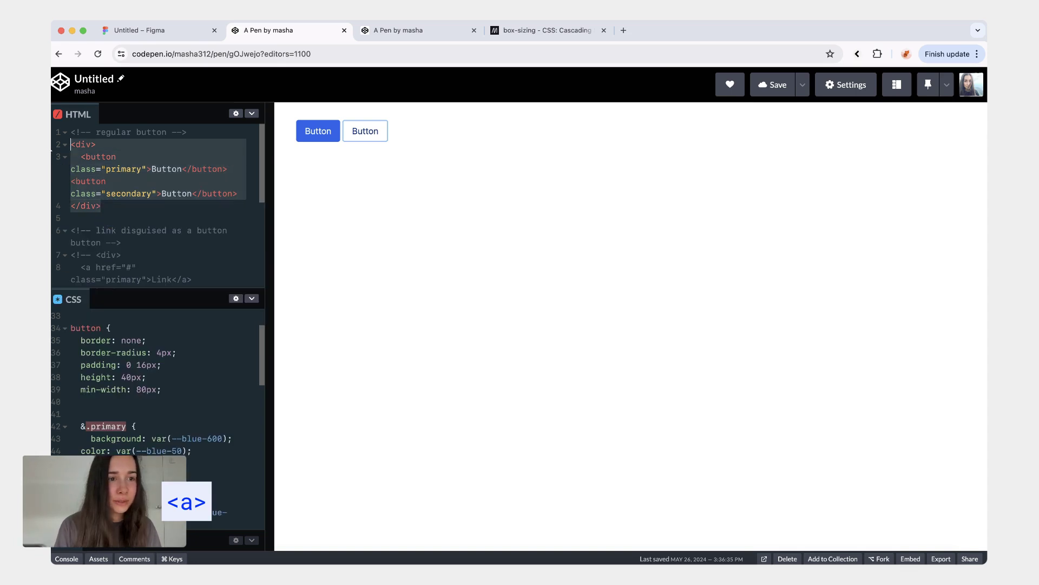
{"action": "key", "text": "super+slash"}
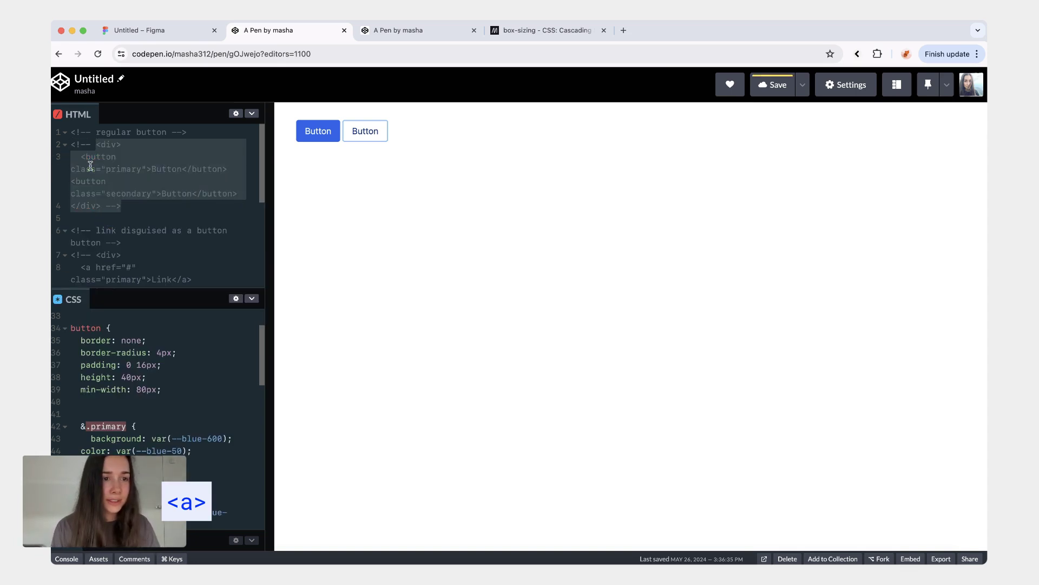
{"action": "scroll", "coordinate": [90, 166], "scroll_direction": "down", "scroll_amount": 3}
{"action": "mouse_move", "coordinate": [71, 163]}
{"action": "left_mouse_down"}
{"action": "mouse_move", "coordinate": [218, 226]}
{"action": "mouse_move", "coordinate": [68, 208]}
{"action": "left_mouse_up"}
{"action": "key", "text": "super+slash"}
{"action": "left_click", "coordinate": [118, 217]}
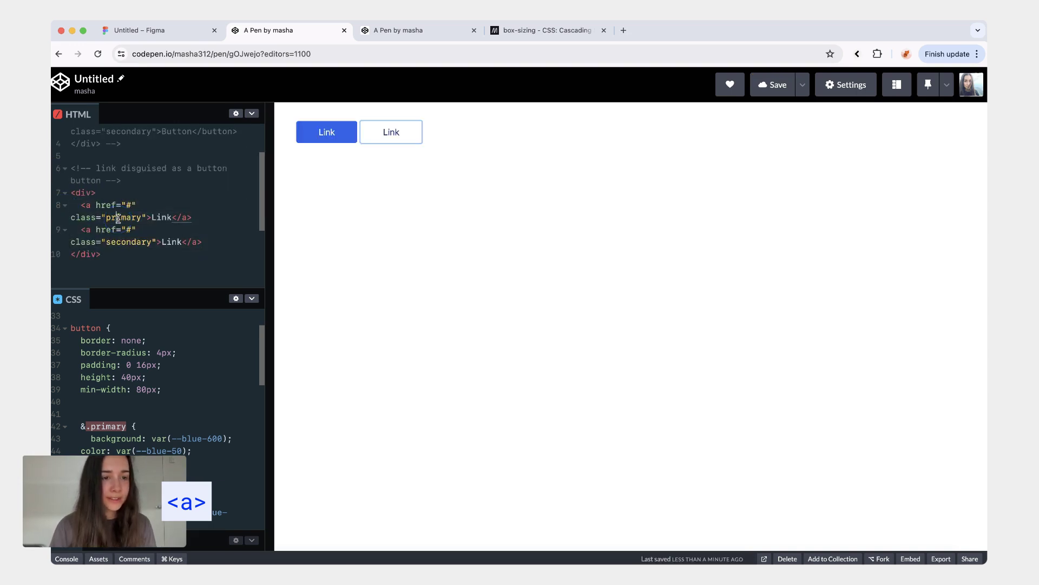
{"action": "left_click", "coordinate": [148, 262]}
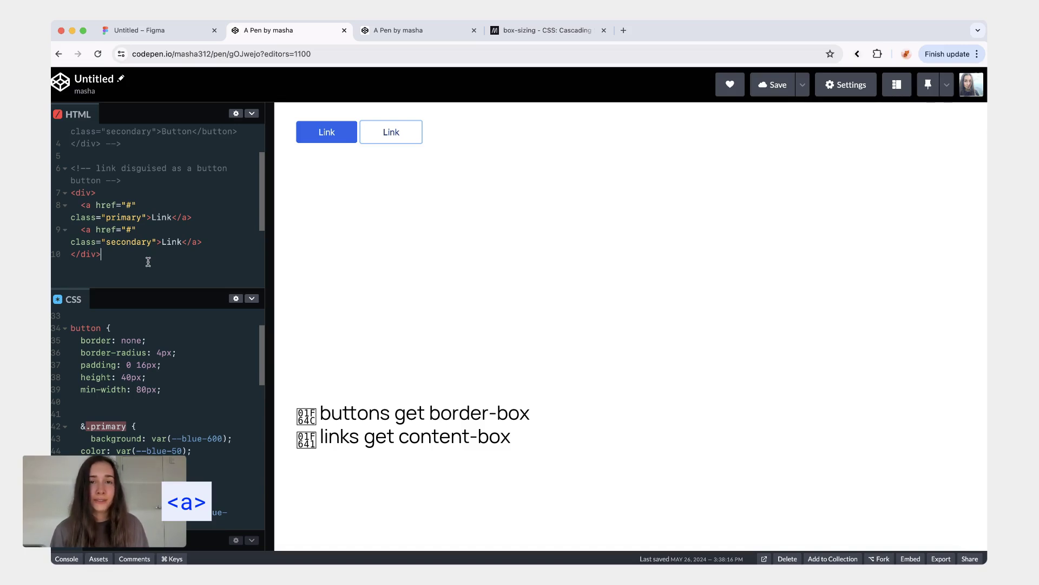
{"action": "key", "text": "ctrl+Tab"}
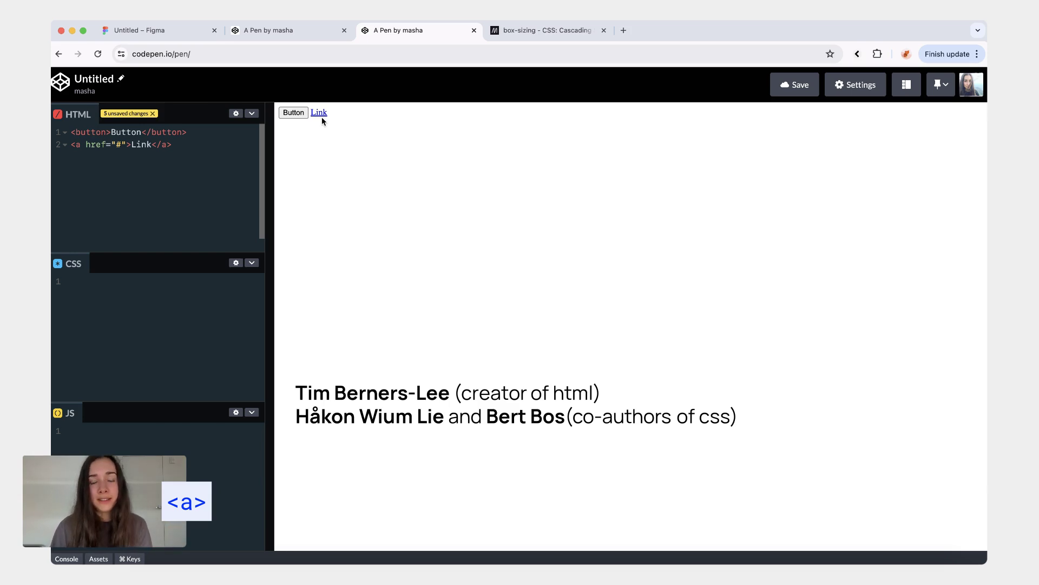
- Inspect the plain link's default styles with DevTools in the test pen
{"action": "left_click", "coordinate": [293, 116]}
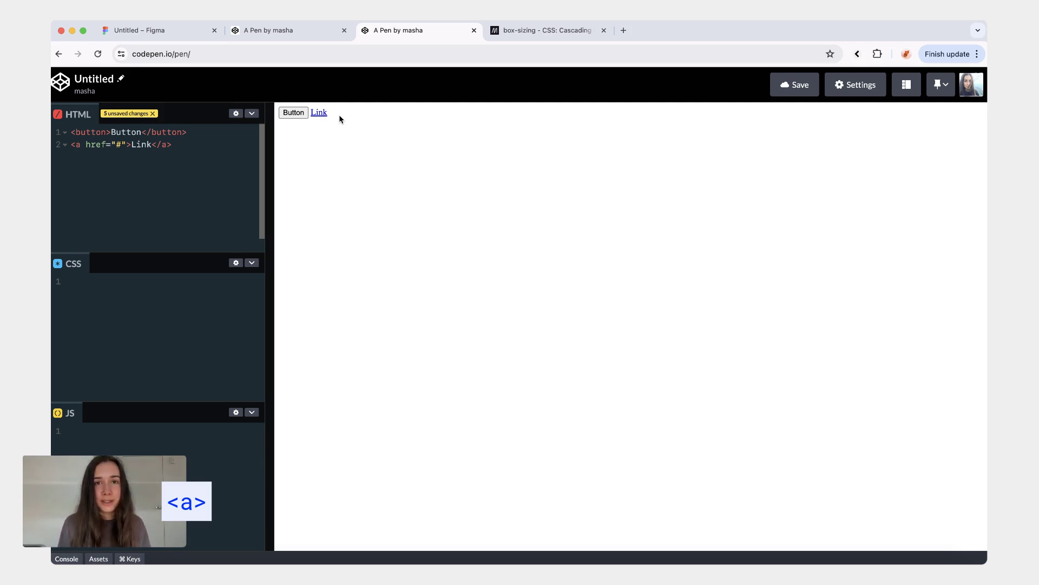
{"action": "key", "text": "super+alt+i"}
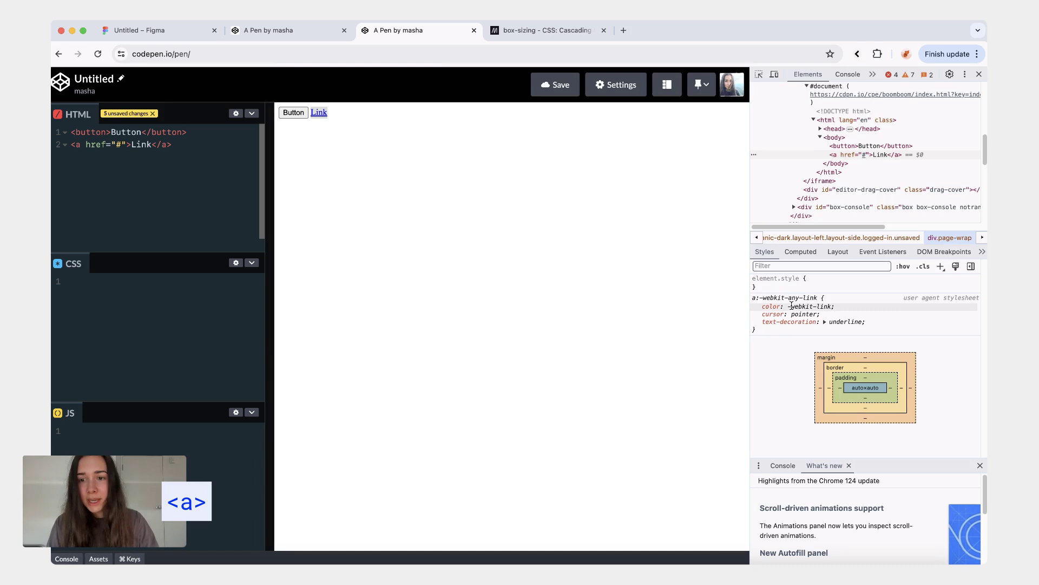
{"action": "left_click", "coordinate": [760, 310]}
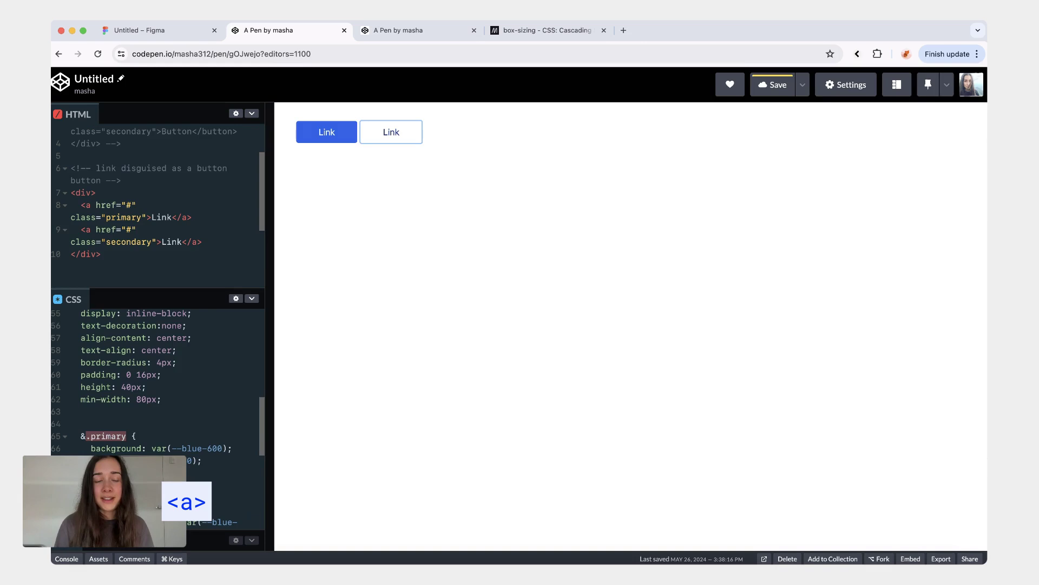
{"action": "scroll", "coordinate": [74, 342], "scroll_direction": "up", "scroll_amount": 3}
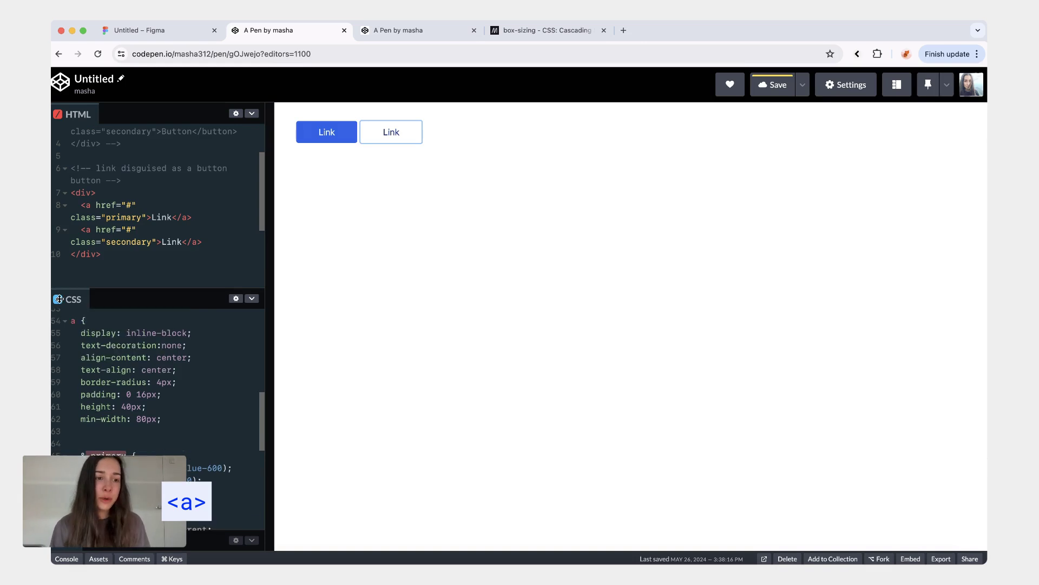
{"action": "scroll", "coordinate": [74, 342], "scroll_direction": "up", "scroll_amount": 1}
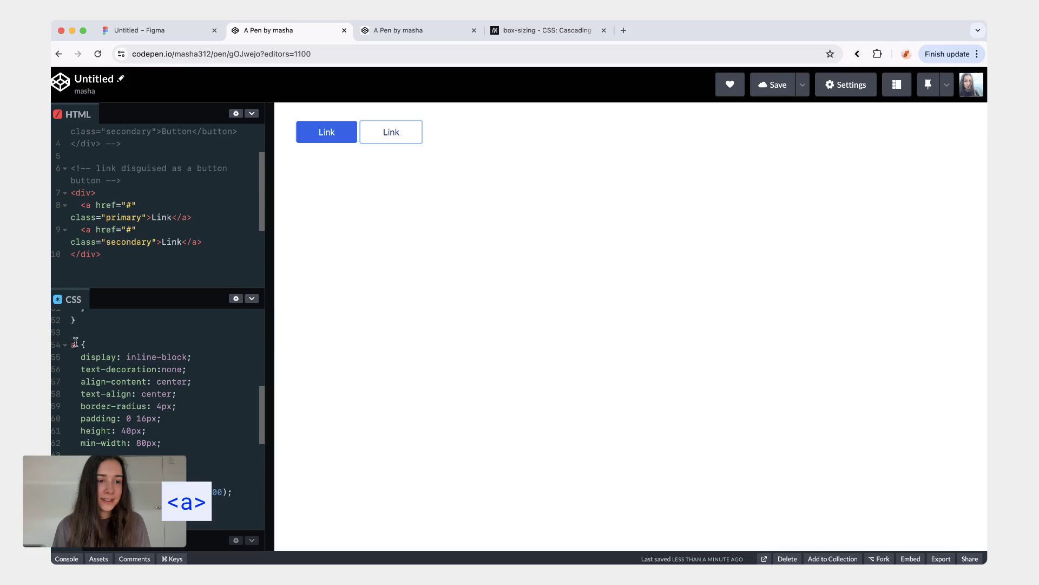
- Replace the '&' selector with 'a' and add 'box-sizing: border-box;' to the universal rule
{"action": "double_click", "coordinate": [73, 345]}
{"action": "type", "text": "a"}
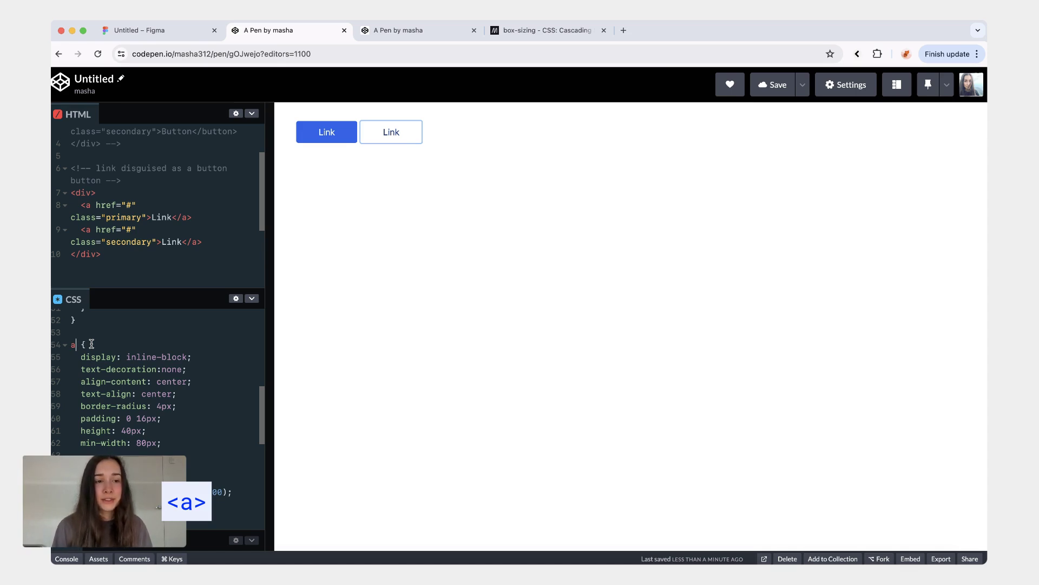
{"action": "scroll", "coordinate": [91, 344], "scroll_direction": "down", "scroll_amount": 3}
{"action": "scroll", "coordinate": [162, 358], "scroll_direction": "up", "scroll_amount": 15}
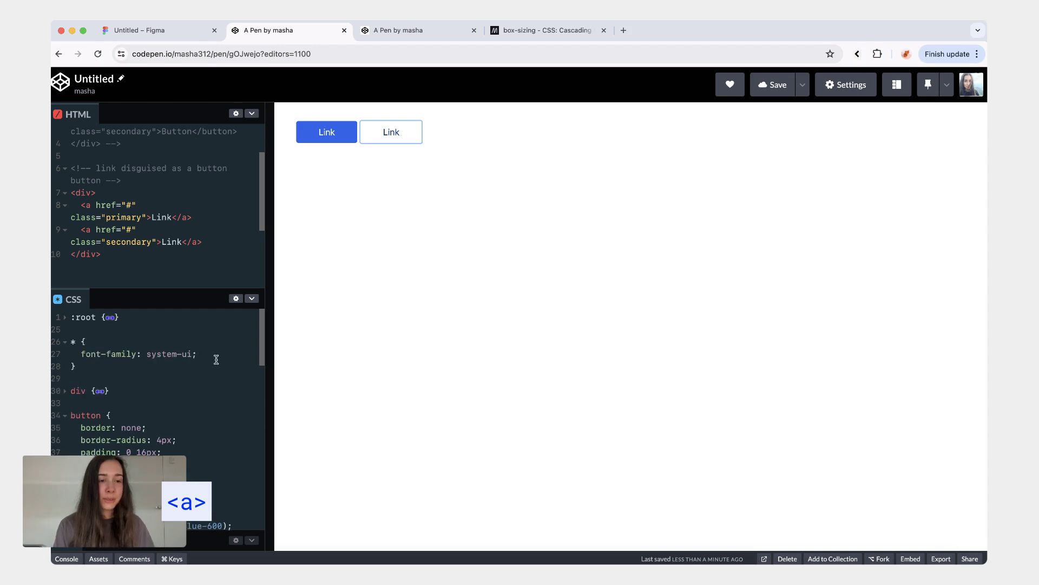
{"action": "left_click", "coordinate": [216, 359]}
{"action": "key", "text": "Return"}
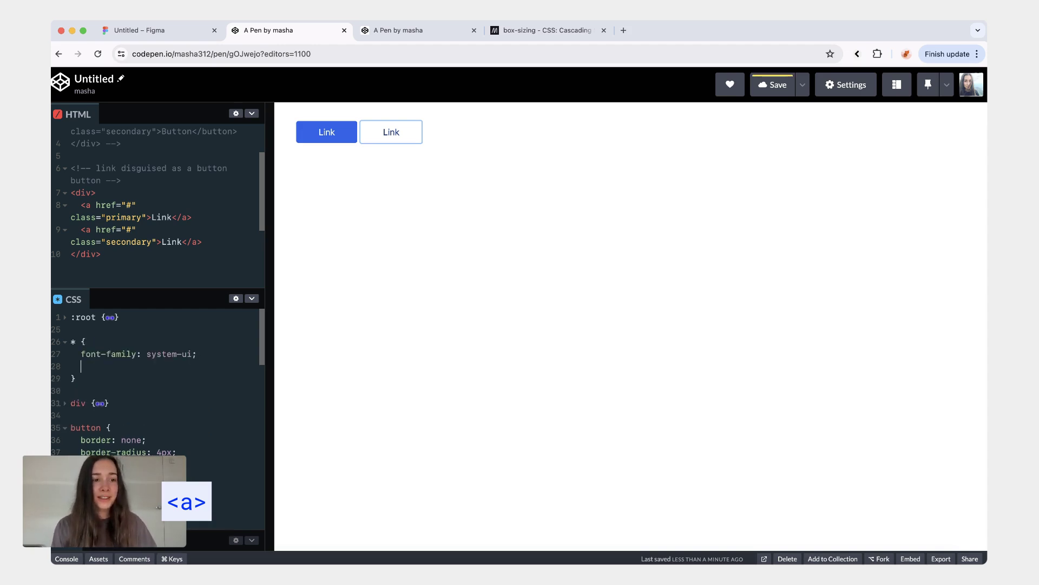
{"action": "type", "text": "box-sizing: v"}
{"action": "key", "text": "BackSpace"}
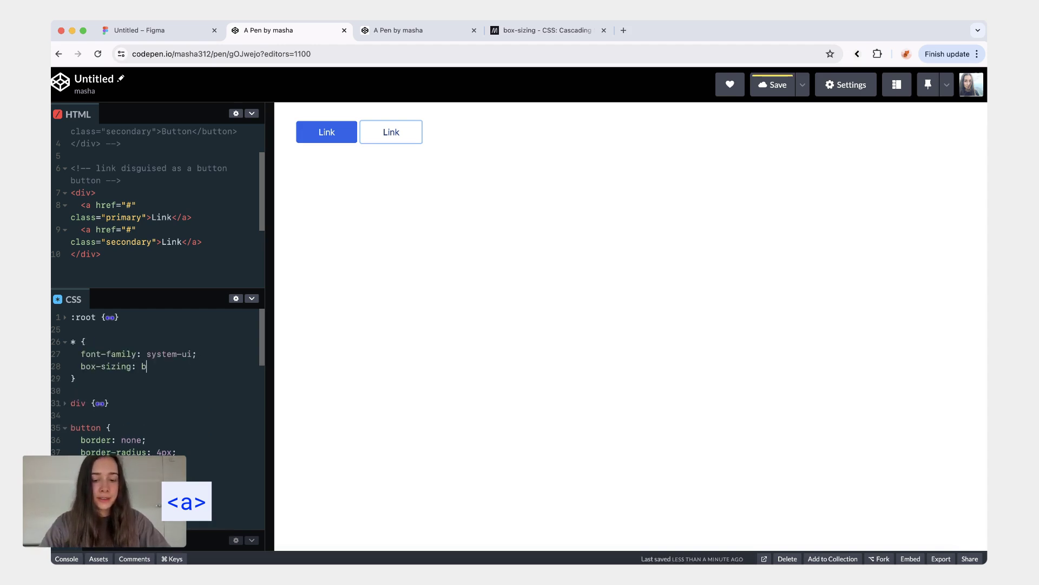
{"action": "type", "text": "border-box;"}
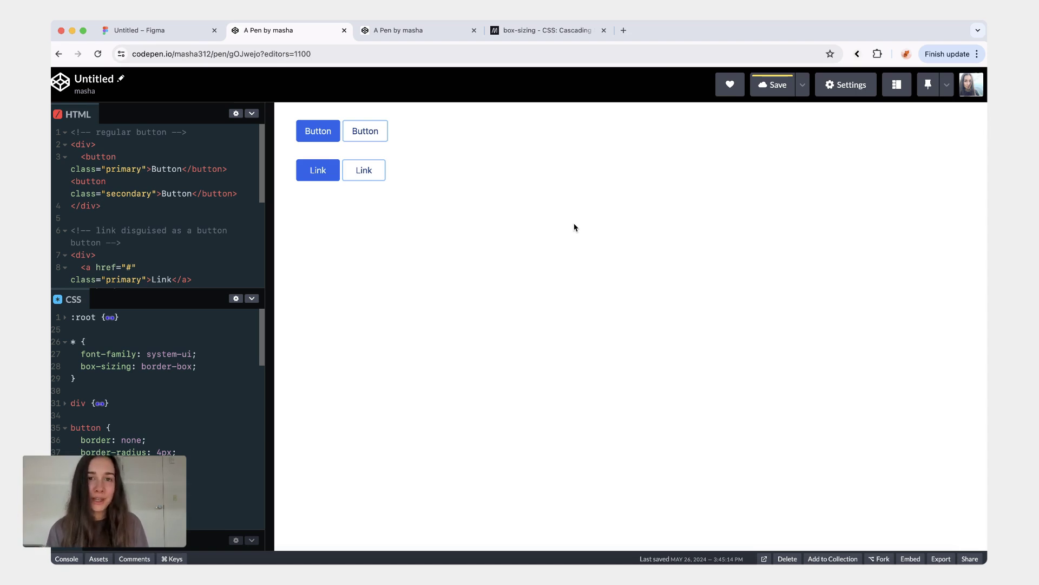
- Save the border-box button and link pen with Cmd+S
{"action": "key", "text": "super+s"}
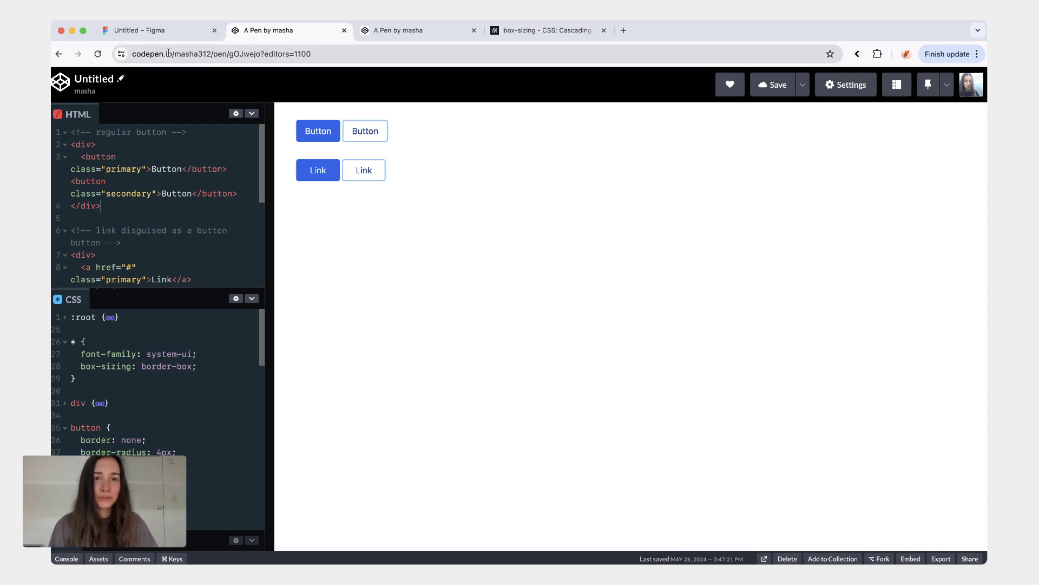
{"action": "left_click", "coordinate": [519, 34]}
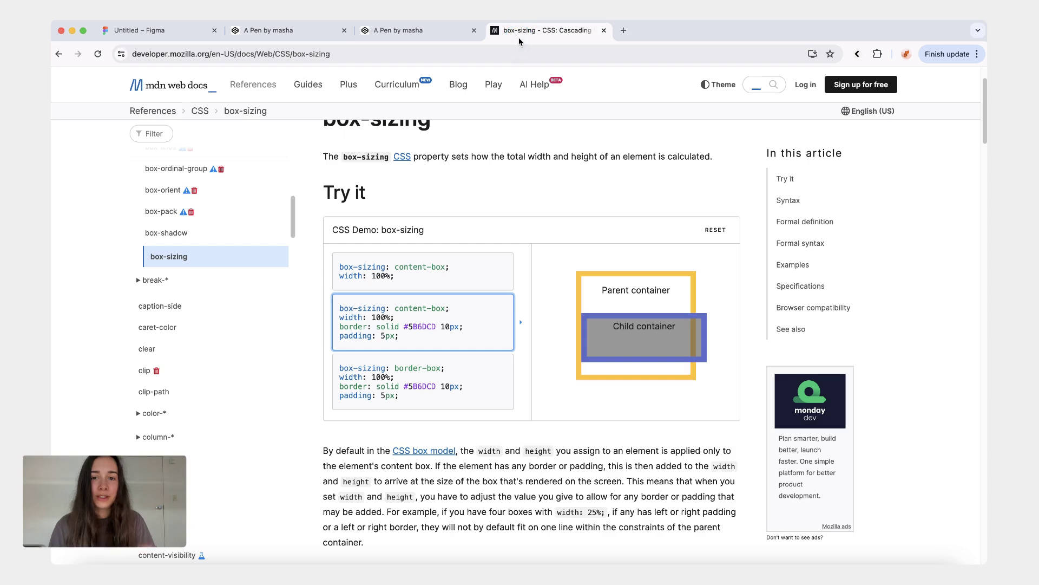
{"action": "scroll", "coordinate": [516, 272], "scroll_direction": "up", "scroll_amount": 2}
{"action": "scroll", "coordinate": [515, 271], "scroll_direction": "down", "scroll_amount": 3}
{"action": "scroll", "coordinate": [569, 236], "scroll_direction": "up", "scroll_amount": 3}
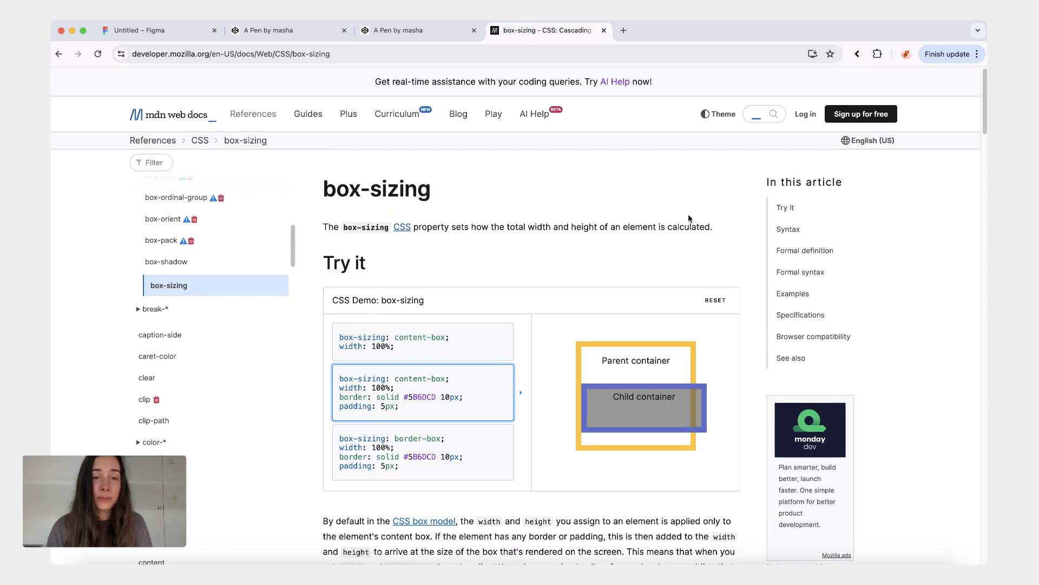